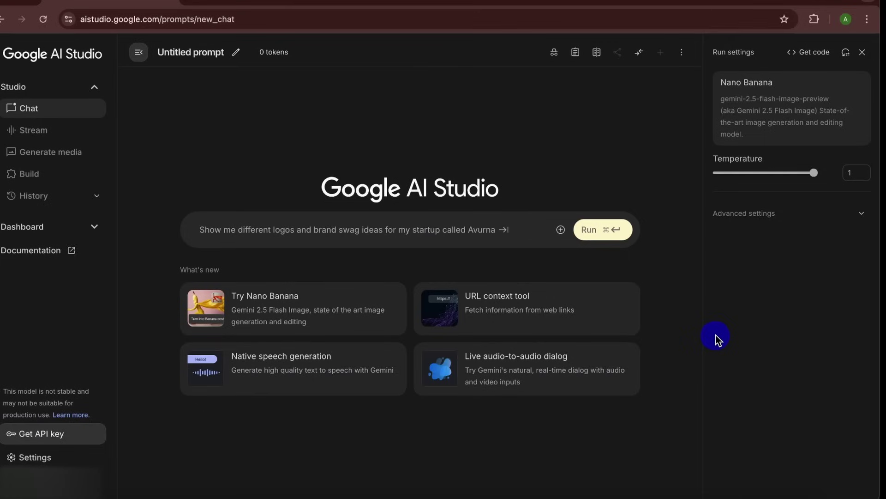
Open the Imagen image generator from the generative media models and choose the Imagen 4 Ultra model
left_click(64, 152)
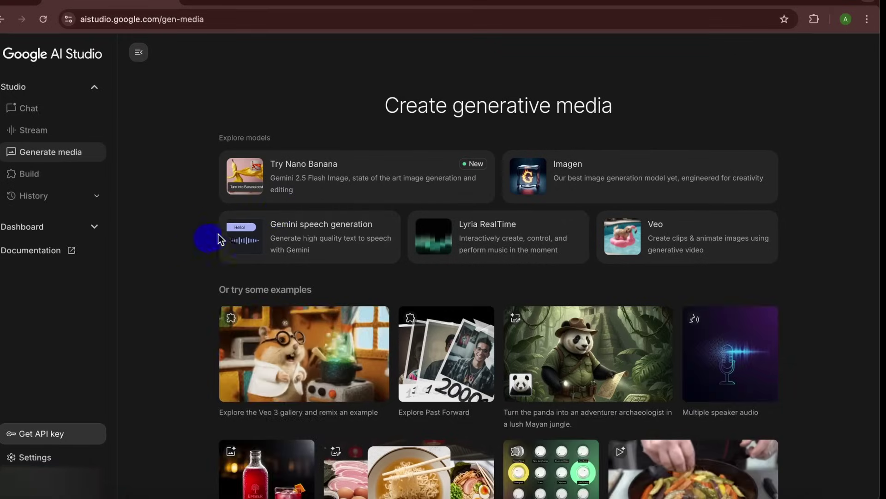
left_click(607, 185)
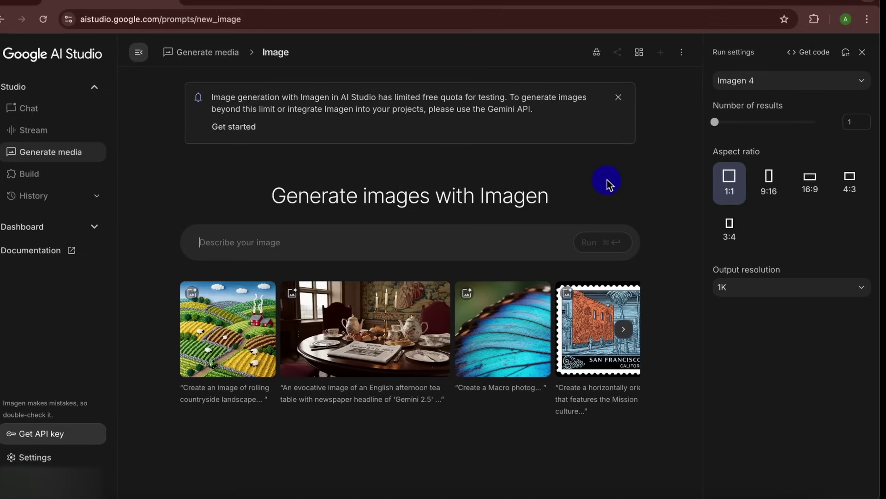
left_click(764, 81)
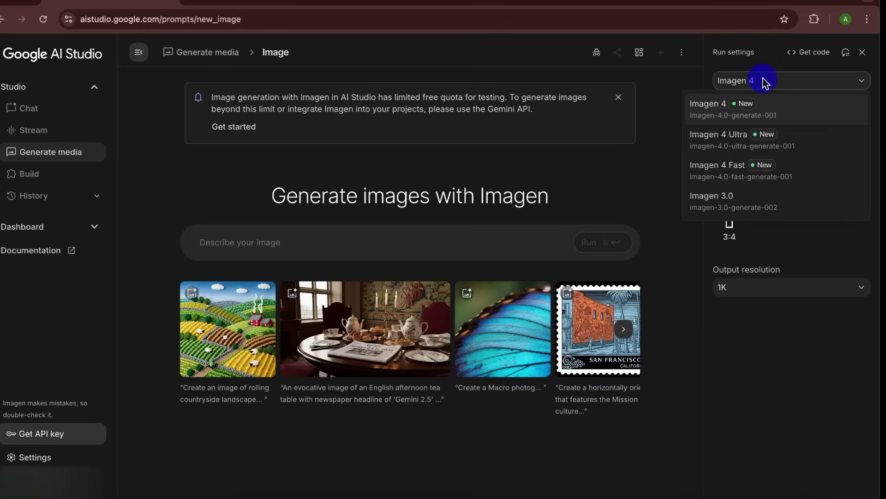
left_click(790, 147)
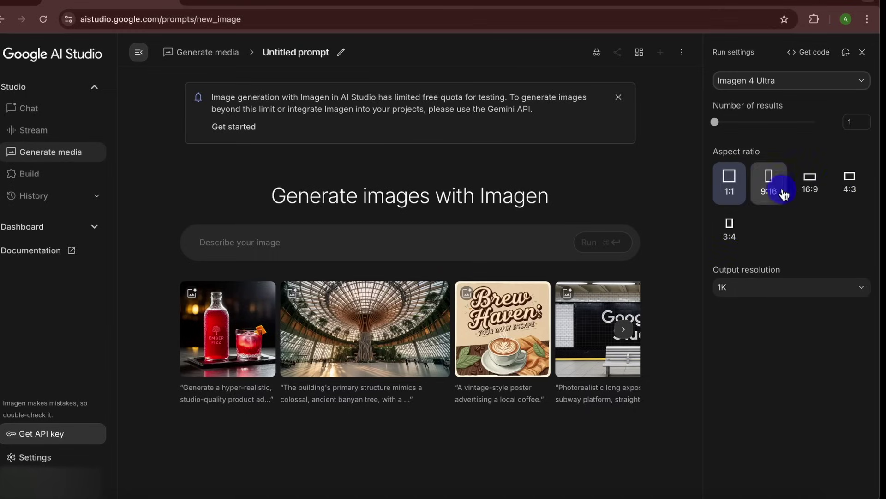
Set the image aspect ratio to 16:9 and the output resolution to 2K
left_click(811, 183)
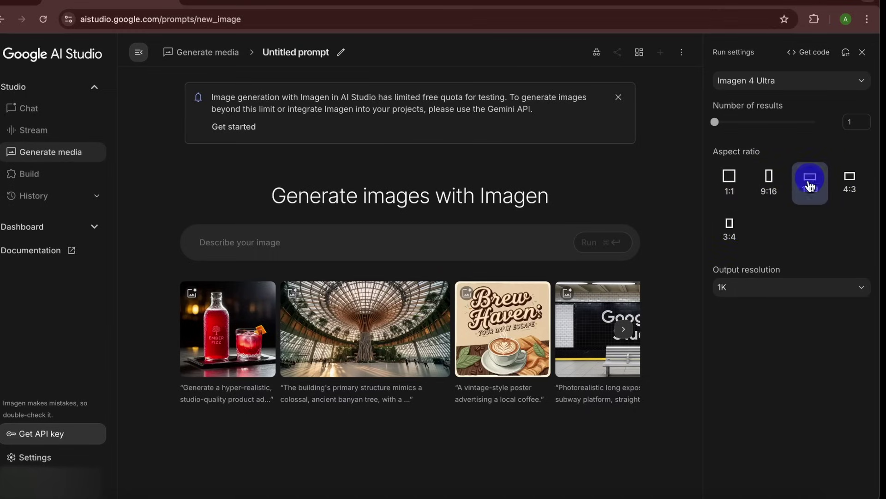
left_click(765, 292)
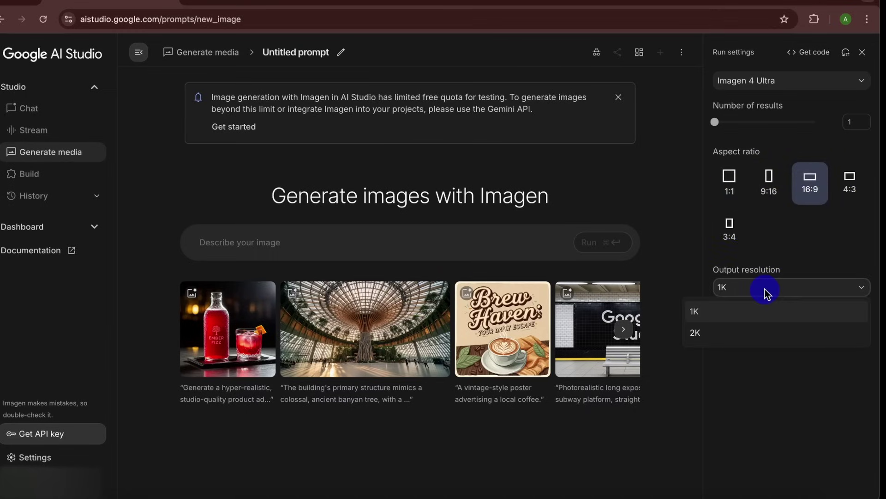
left_click(745, 331)
Generate an image from the prompt "Создай реалистичное изображение людей на осенней улице в городе"
left_click(389, 246)
type("Создай реалисти")
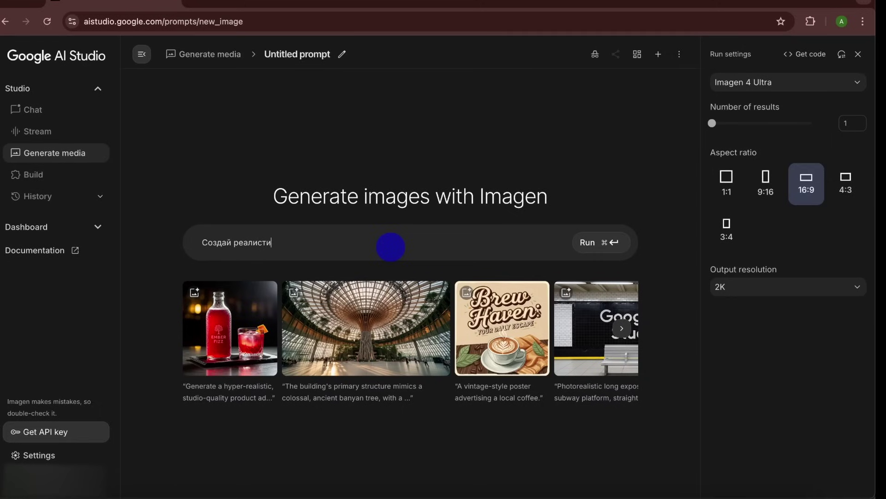
type("чное изображение людей на осенней у")
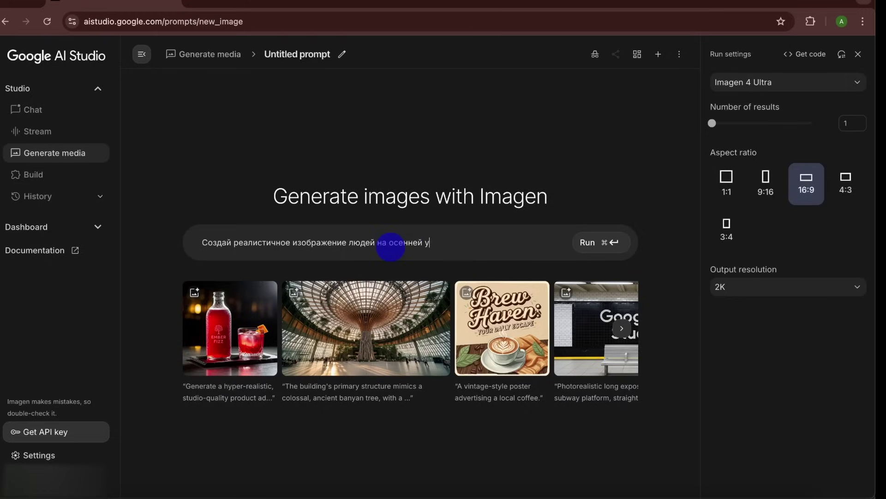
type("лице в городе")
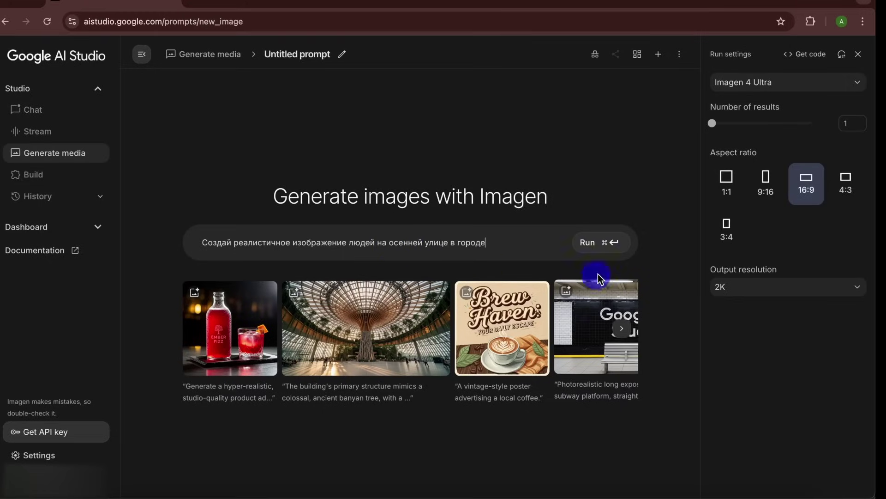
left_click(600, 241)
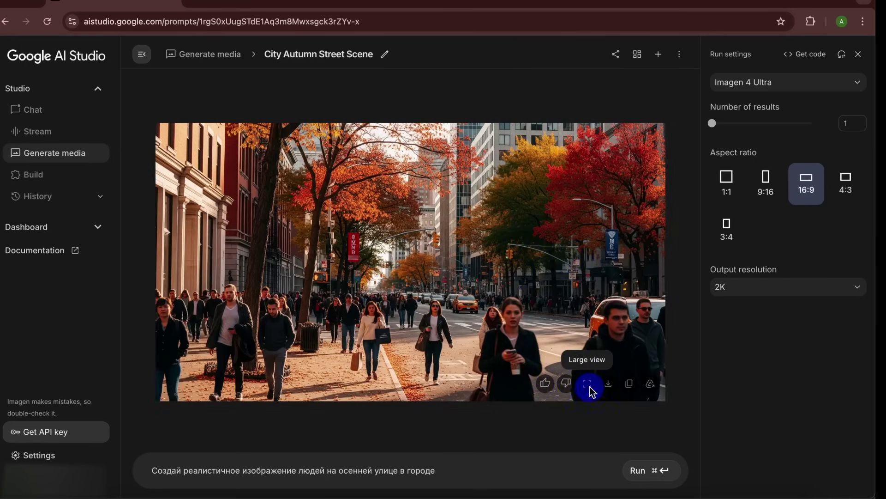
Inspect the generated autumn street image in large view, download it and close the view
left_click(588, 386)
scroll(510, 364, "down", 5)
scroll(510, 363, "down", 10)
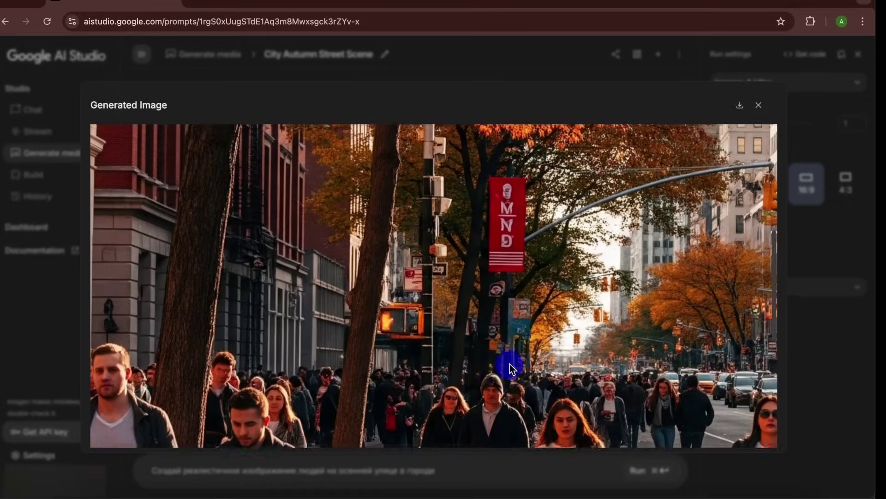
scroll(510, 363, "right", 15)
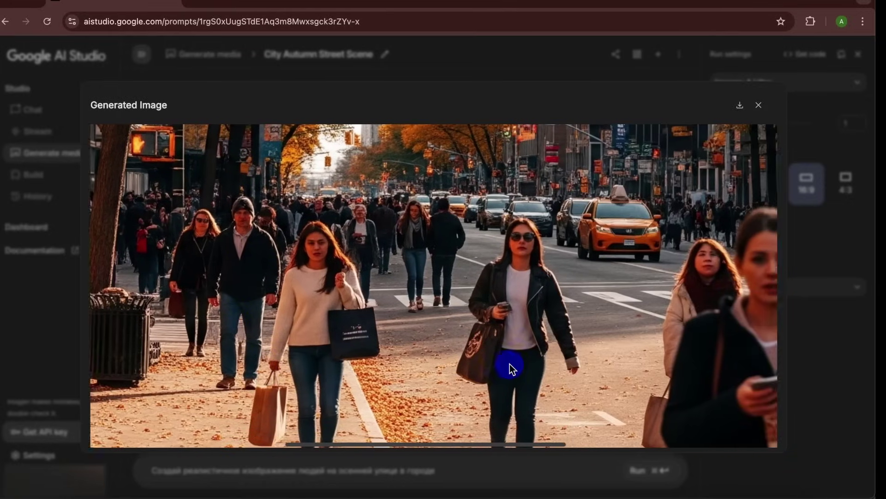
scroll(509, 364, "up", 10)
scroll(510, 363, "left", 10)
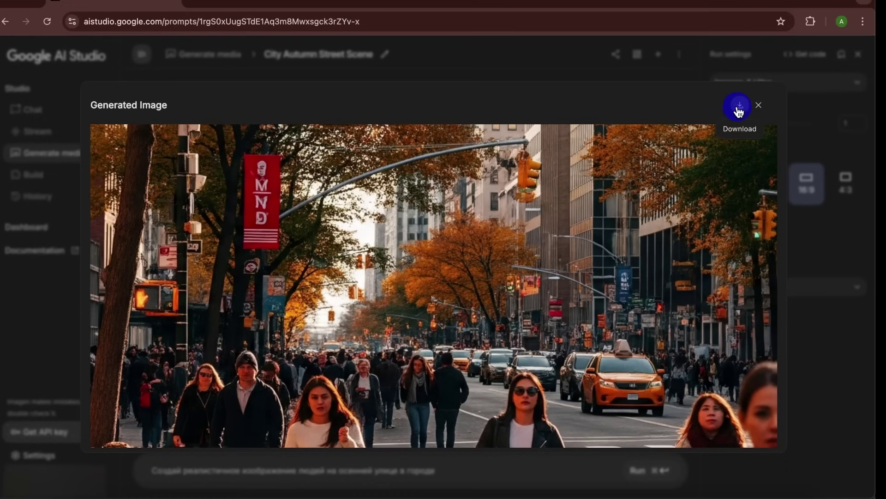
left_click(739, 109)
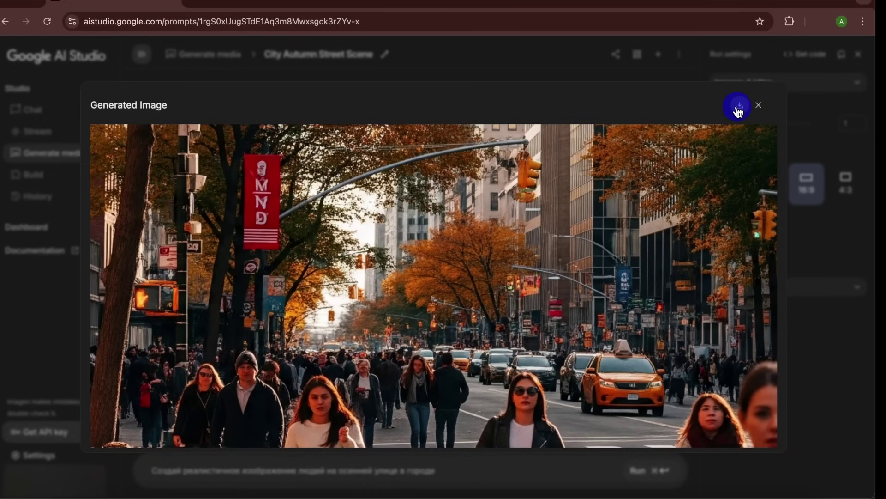
left_click(758, 105)
mouse_move(635, 386)
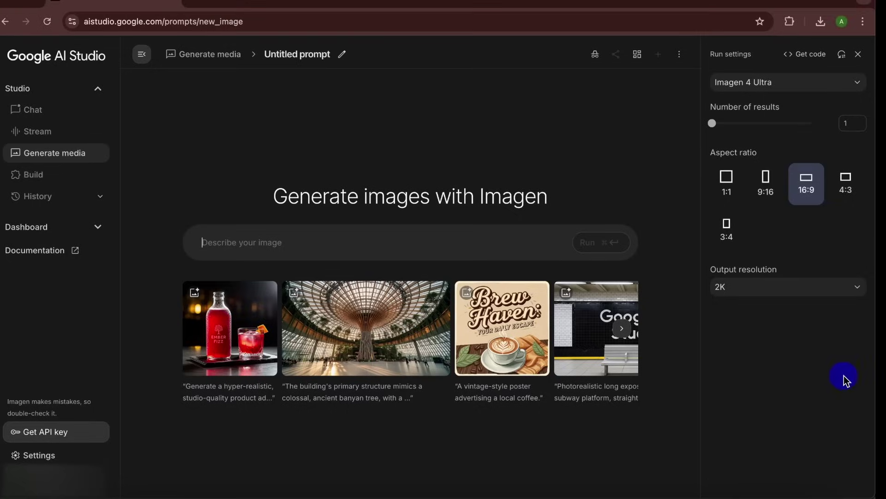
Generate an image in a new prompt with the text "Создай картину, где Дарт Вейдер печет блины"
left_click(291, 241)
type("Создай картину, где Дарт Вейдер печет блины")
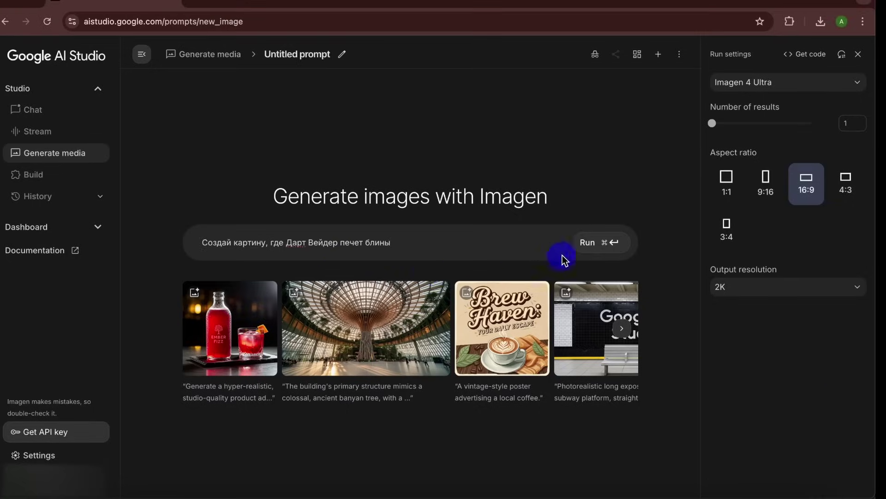
left_click(593, 241)
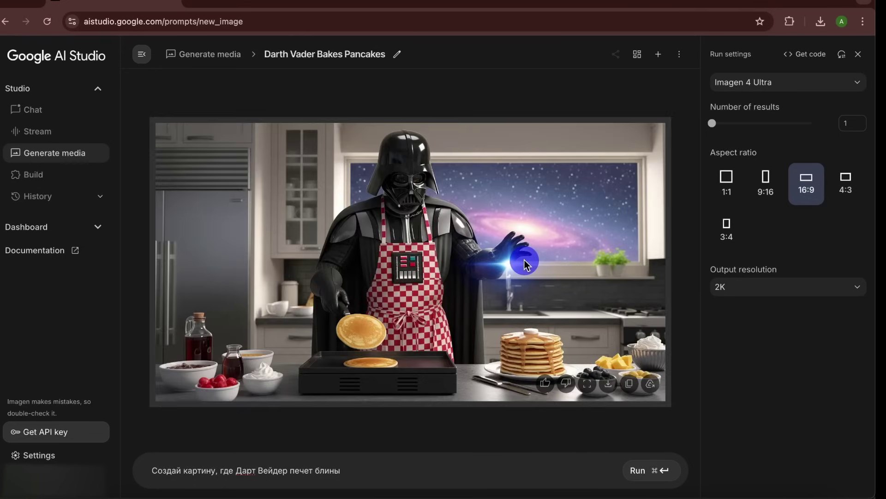
Inspect the details of the generated Darth Vader image in large view, from helmet to pancakes, and close it
left_click(587, 383)
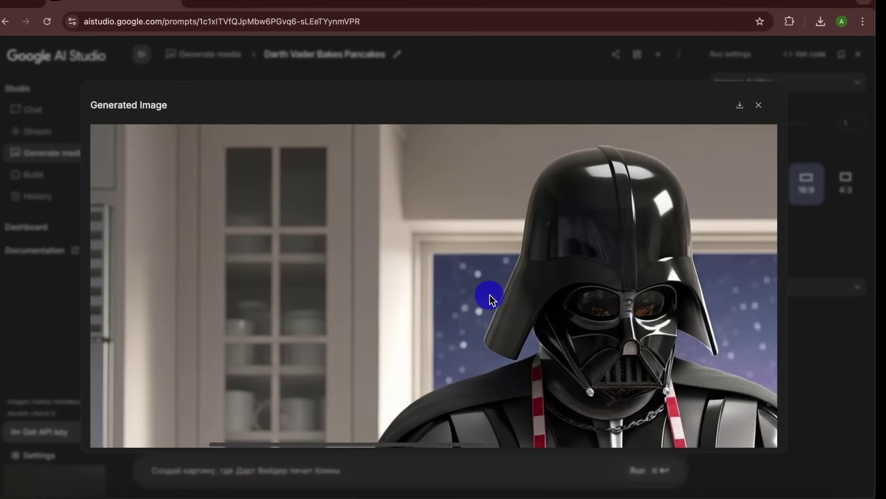
scroll(490, 295, "down", 10)
scroll(490, 295, "up", 9)
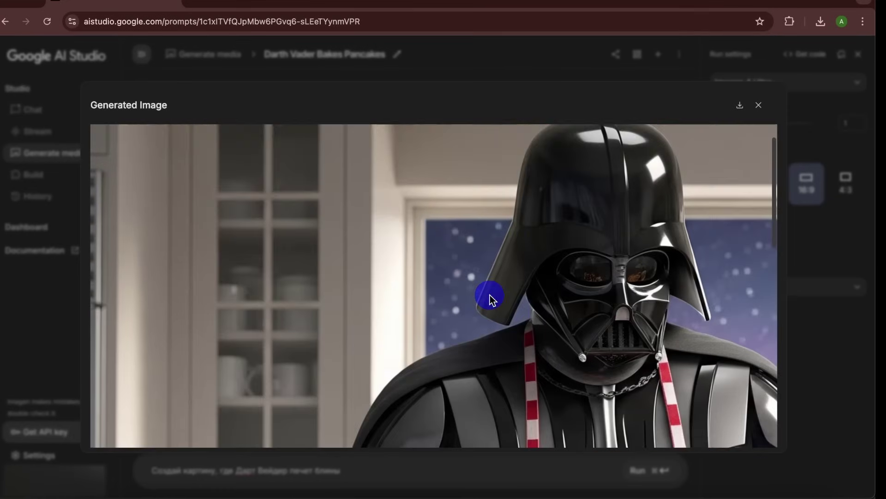
scroll(489, 295, "down", 10)
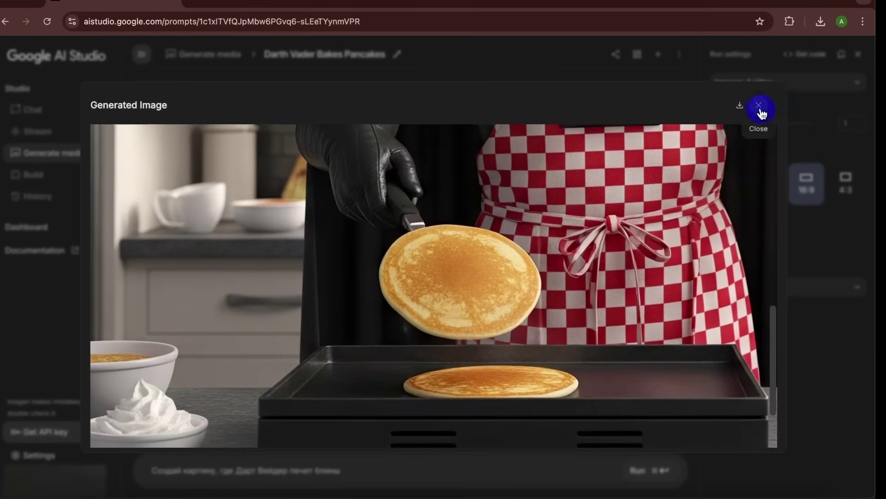
left_click(759, 110)
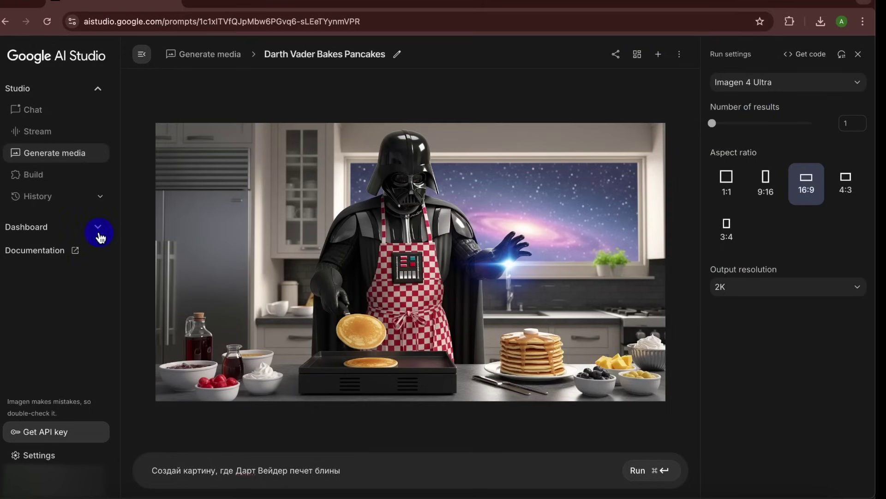
Open a Nano Banana chat from the generative media models and load its suggested banana costume prompt
left_click(43, 153)
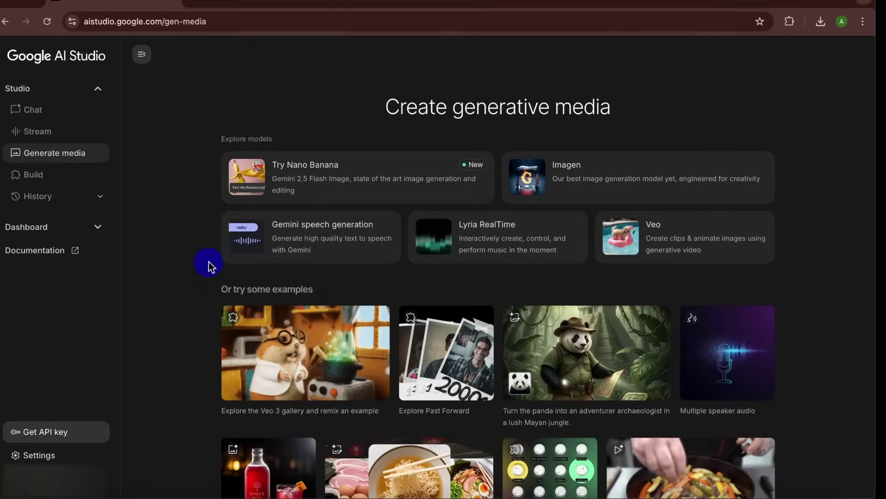
left_click(323, 188)
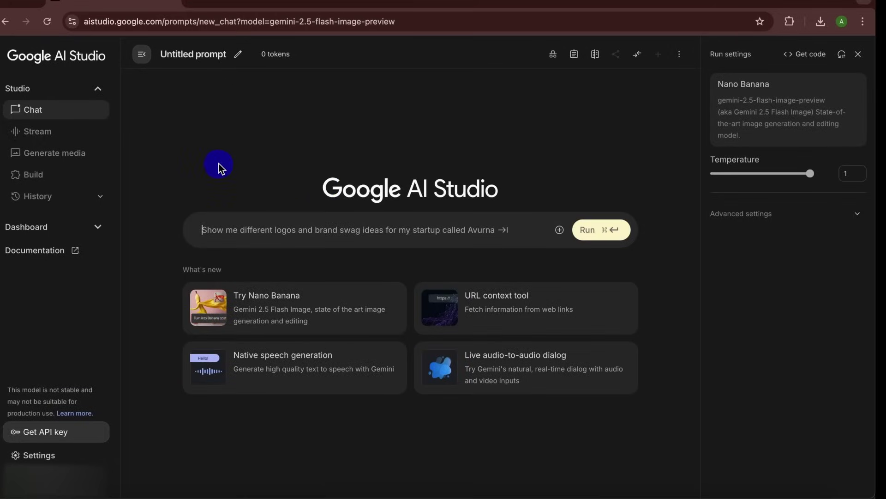
left_click(261, 313)
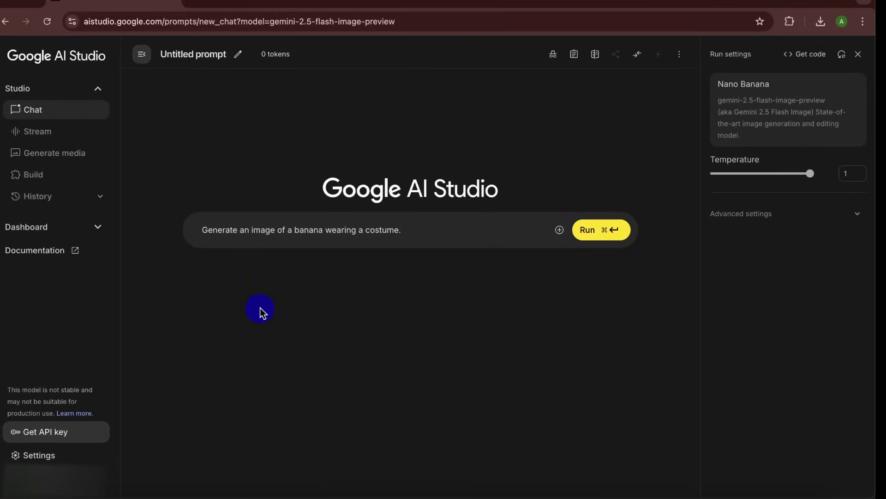
Review the attachment sources, the advanced run settings and the safety settings of the Nano Banana chat
left_click(559, 231)
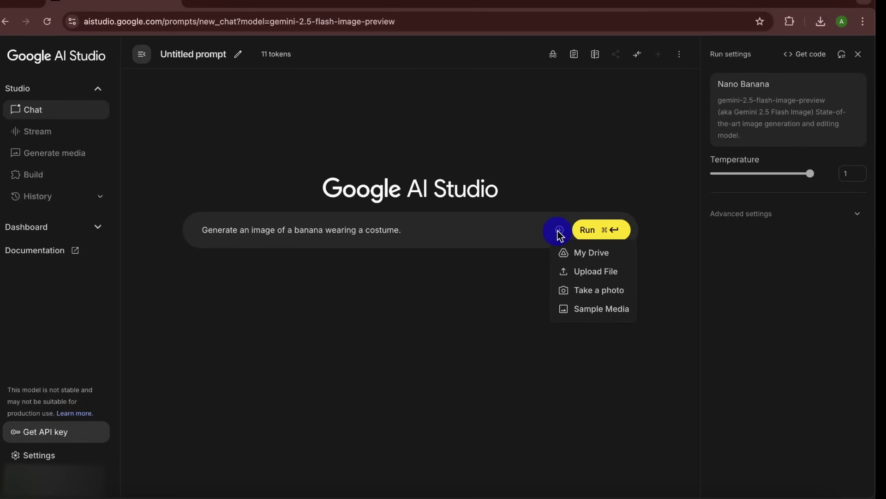
left_click(504, 297)
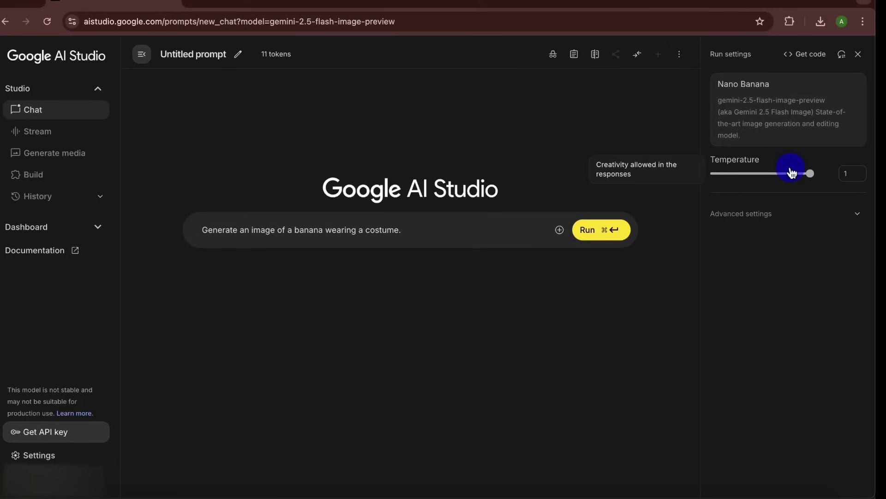
left_click(811, 223)
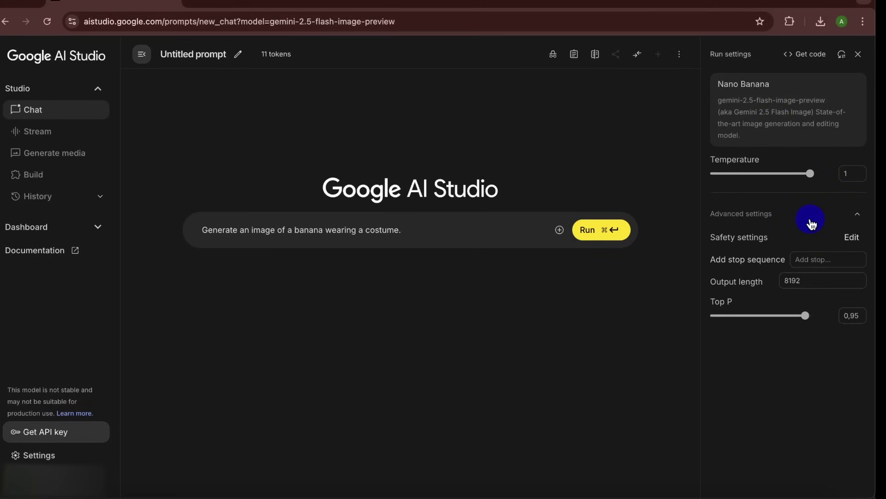
left_click(854, 238)
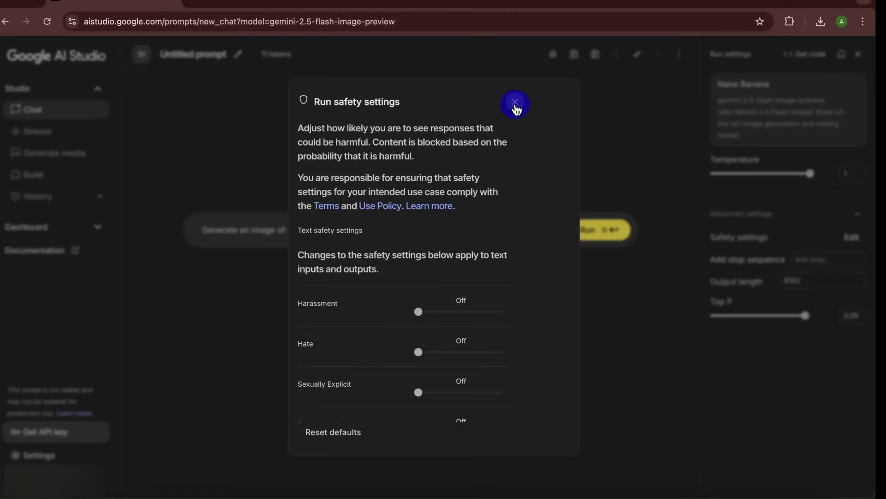
scroll(489, 322, "down", 1)
scroll(489, 322, "up", 1)
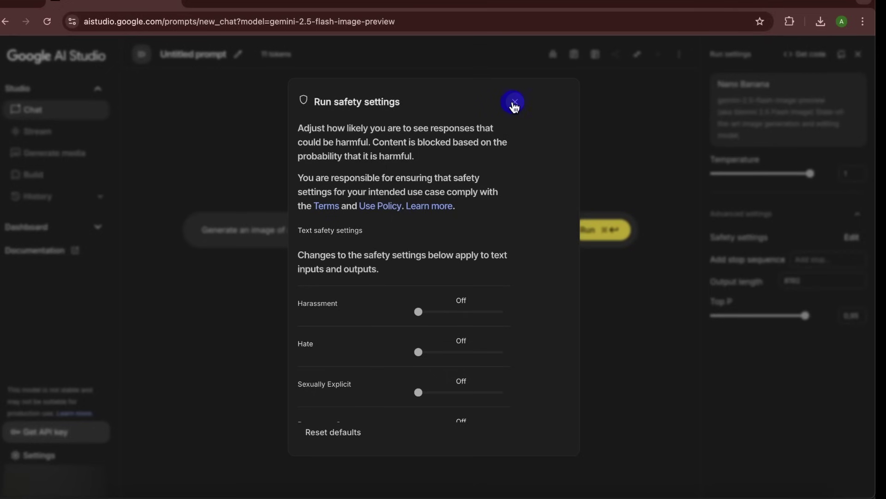
left_click(515, 102)
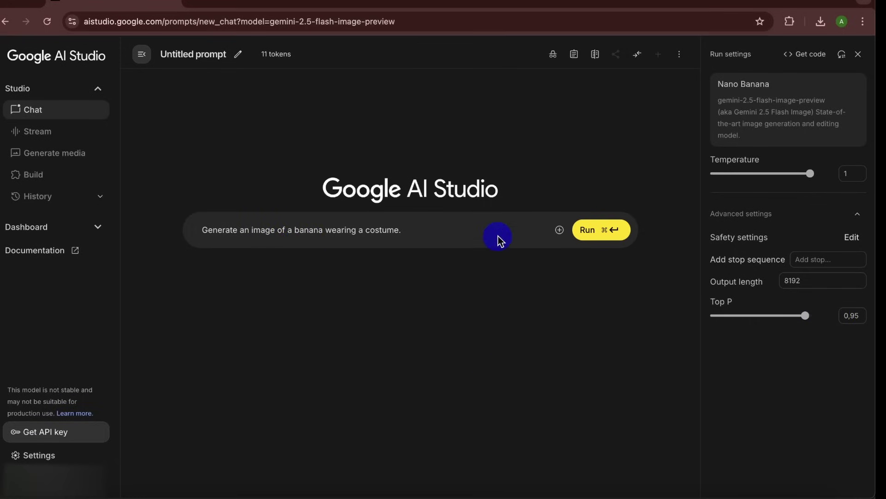
Upload the photo of the man in a pink T-shirt to the prompt and acknowledge the media usage notice
left_click(559, 230)
left_click(577, 268)
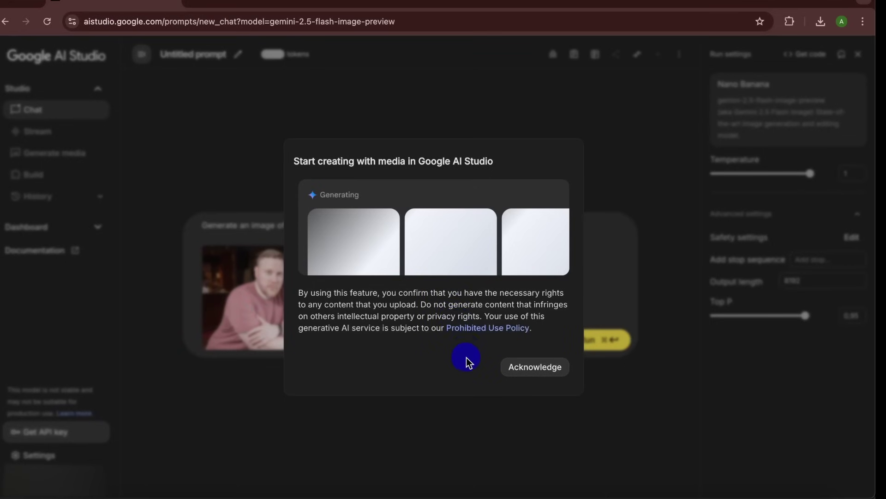
left_click(538, 367)
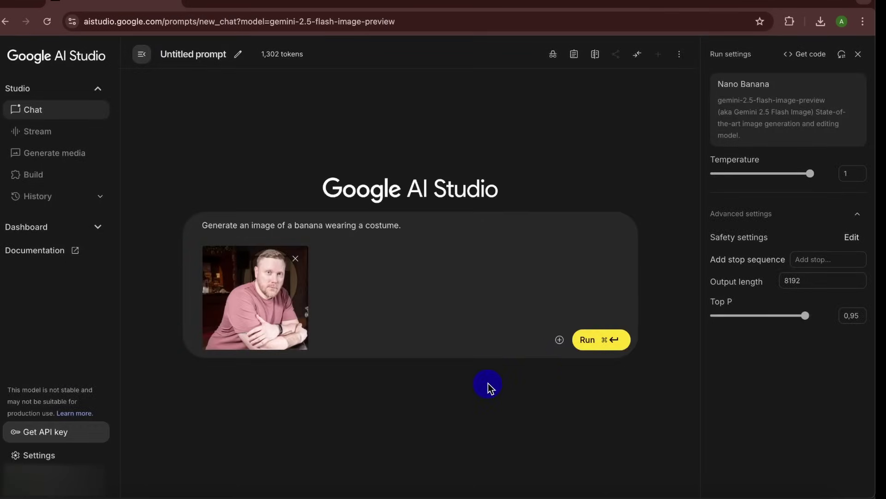
Replace the prompt text with "переодень в классический костюм" and run it on the attached photo
left_click(405, 238)
key("super+a")
type("переоден")
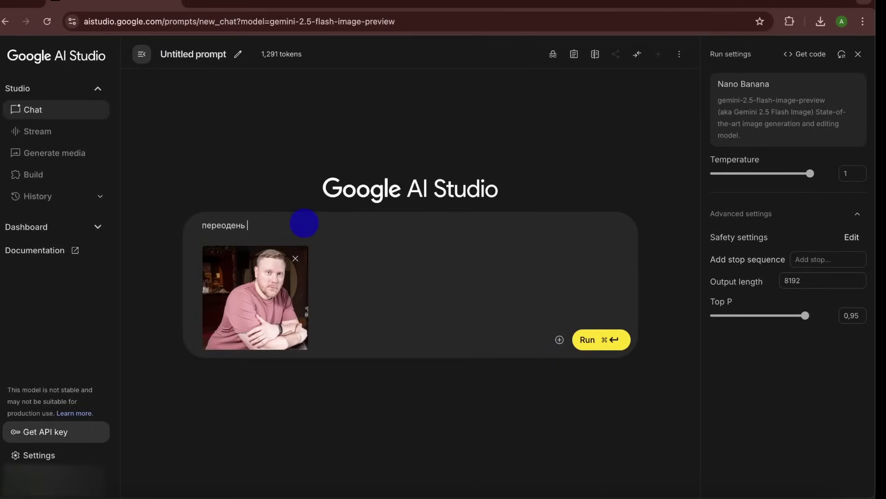
type("ь в классический костюм")
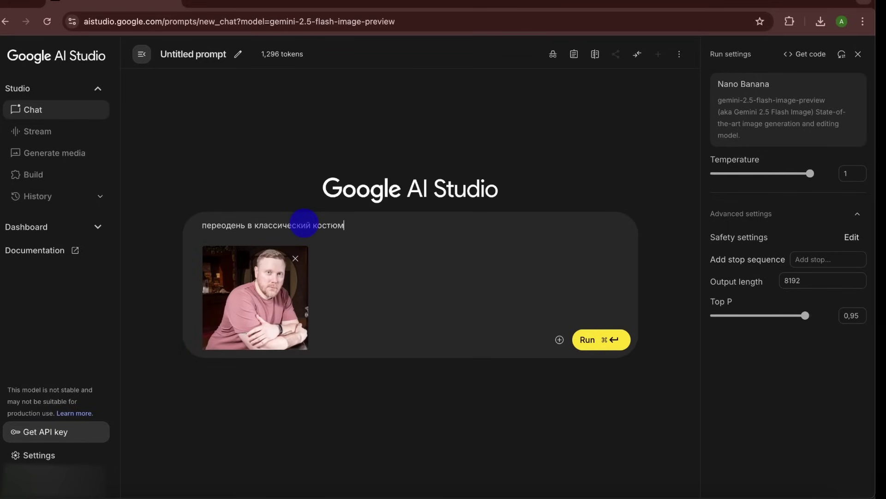
left_click(618, 337)
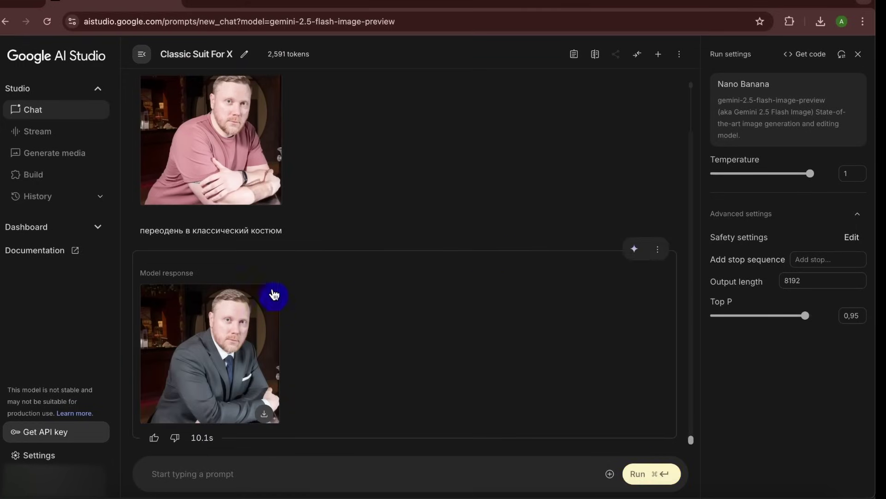
View the classic suit image enlarged, close it, and run the follow-up prompt "сделай студийный портрет"
left_click(226, 320)
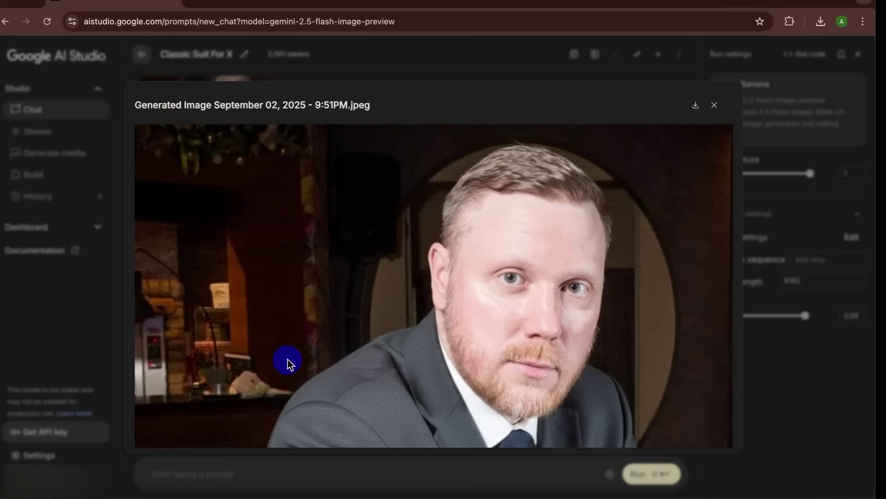
left_click(714, 105)
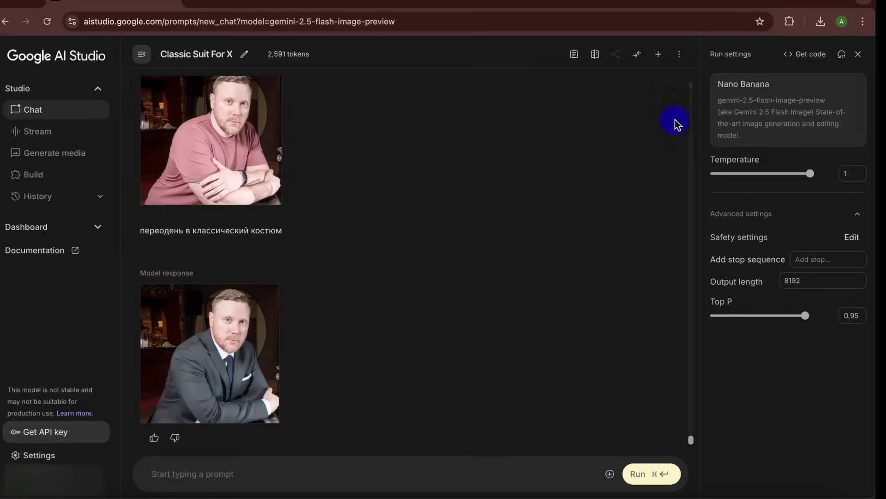
left_click(282, 468)
type("сделай портр")
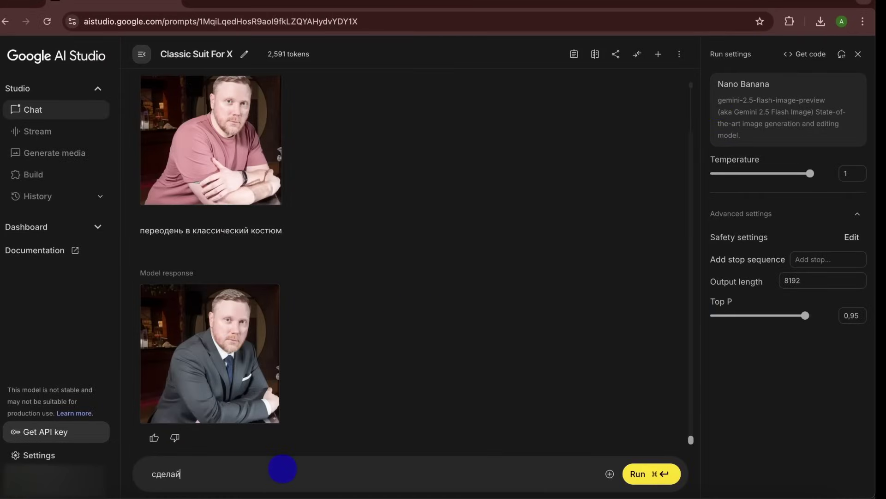
key("BackSpace")
key("BackSpace")
key("BackSpace")
key("BackSpace")
key("BackSpace")
type("студийный портрет")
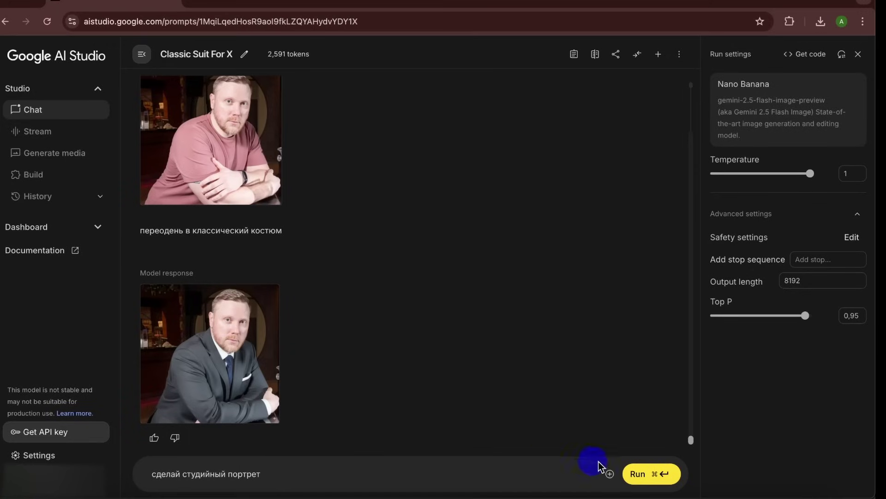
left_click(658, 480)
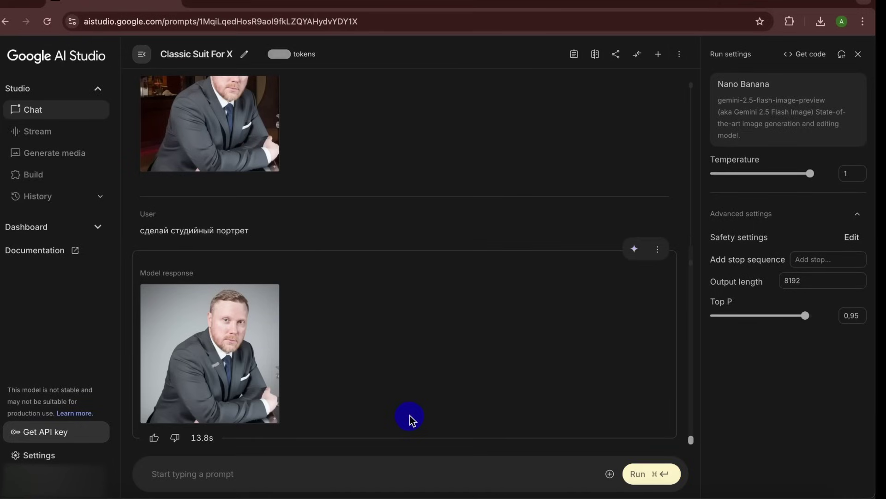
Run the follow-up prompt "сделай цветокоррекцию" on the studio portrait
left_click(306, 474)
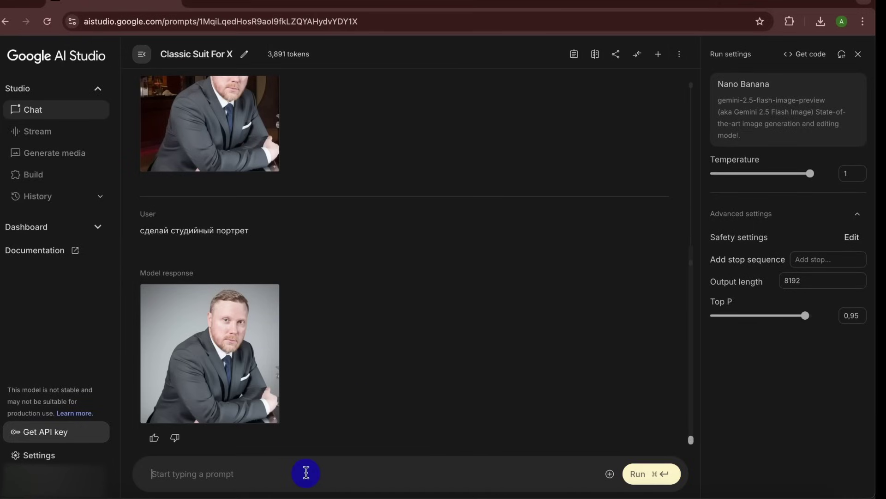
type("сделай ")
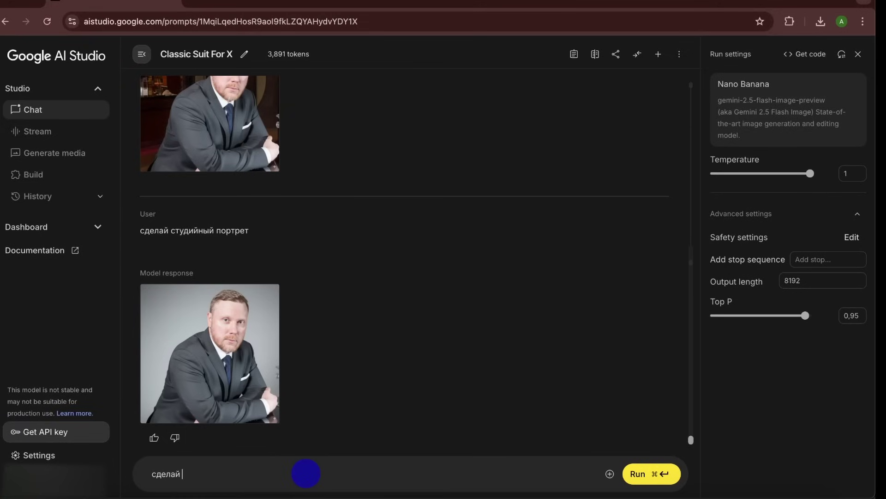
type("цветокоррекцию")
left_click(655, 474)
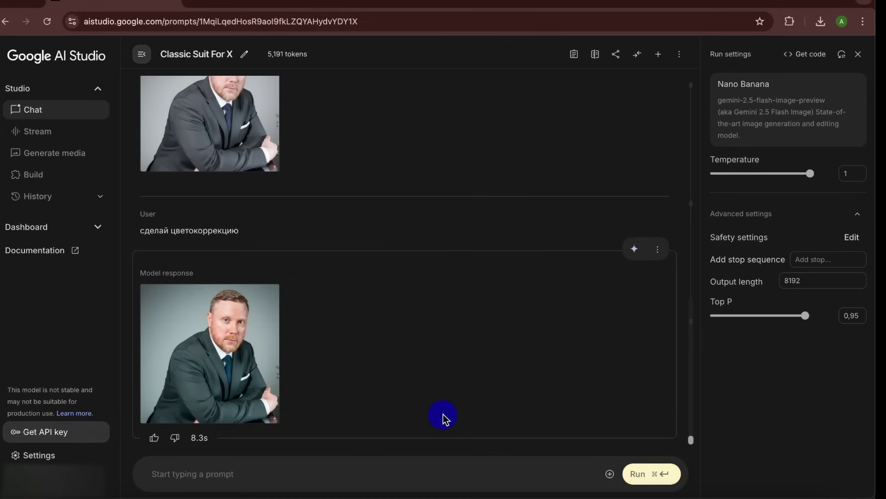
Inspect the color-corrected portrait enlarged and compare it with the previous studio portrait in the chat
left_click(222, 377)
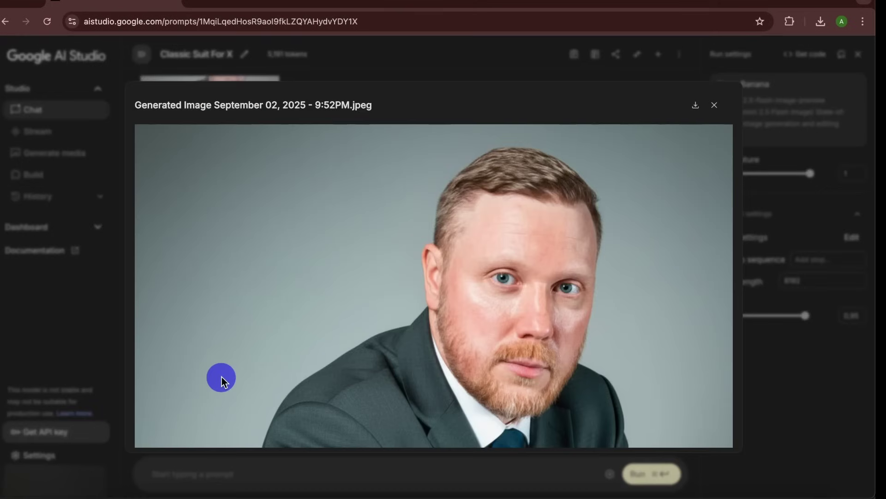
left_click(715, 106)
scroll(548, 331, "up", 3)
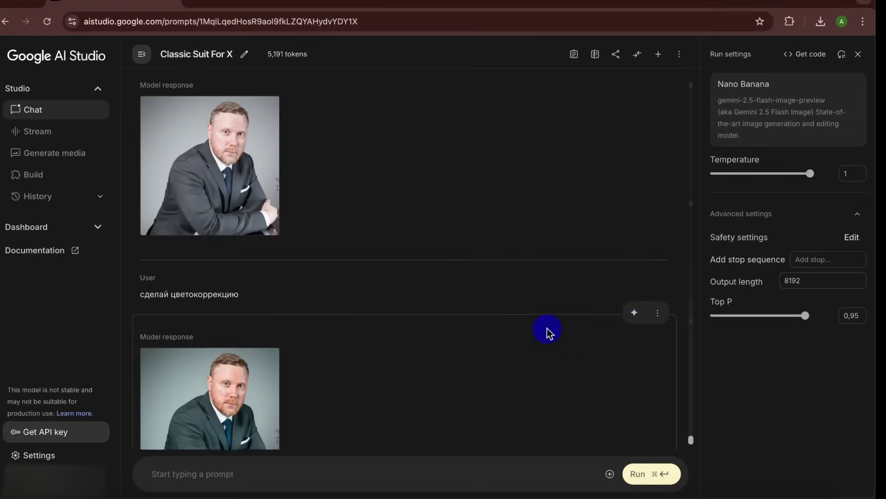
scroll(548, 330, "down", 2)
scroll(548, 331, "up", 1)
scroll(548, 330, "down", 2)
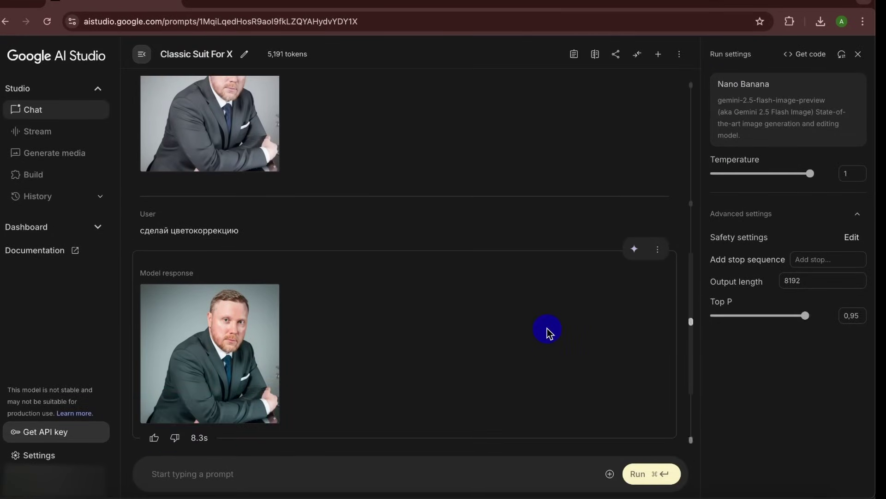
Review the latest response's extra options and the edit mode of the "сделай цветокоррекцию" message without changing anything
left_click(660, 252)
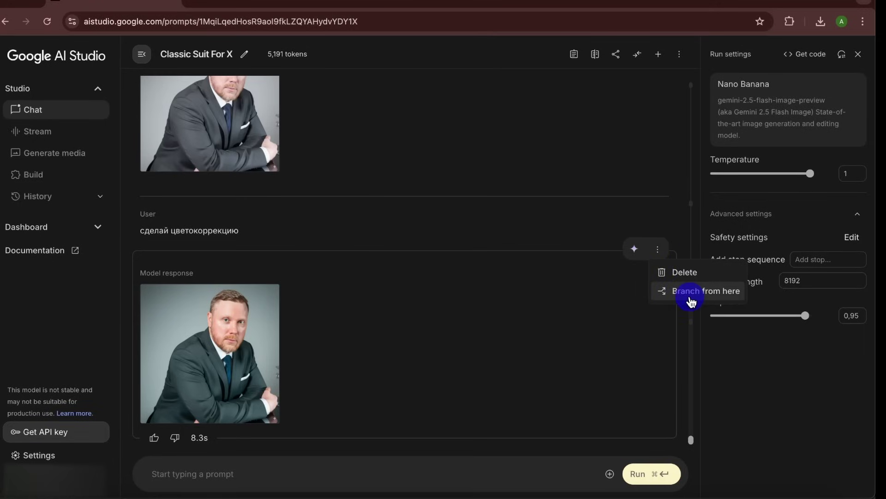
left_click(530, 237)
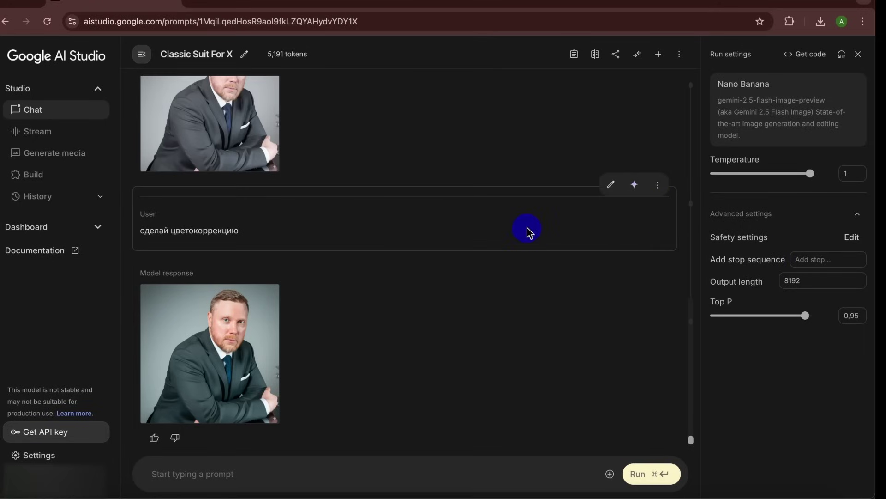
left_click(614, 187)
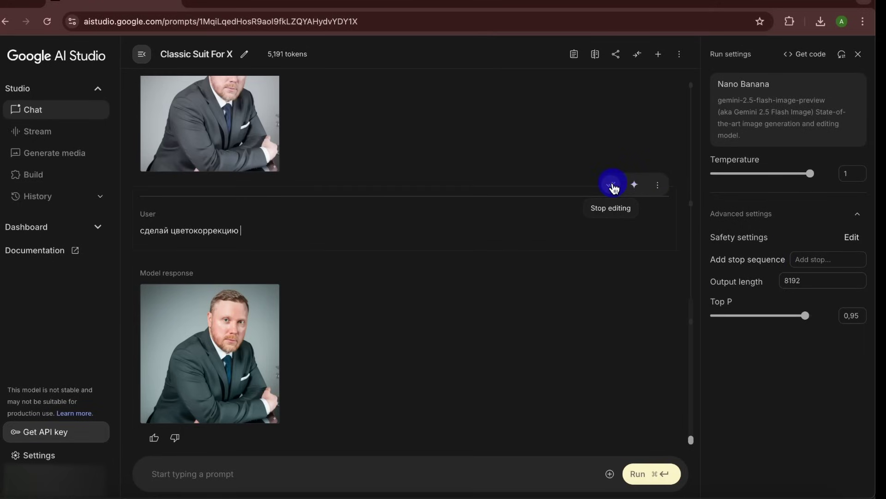
left_click(614, 187)
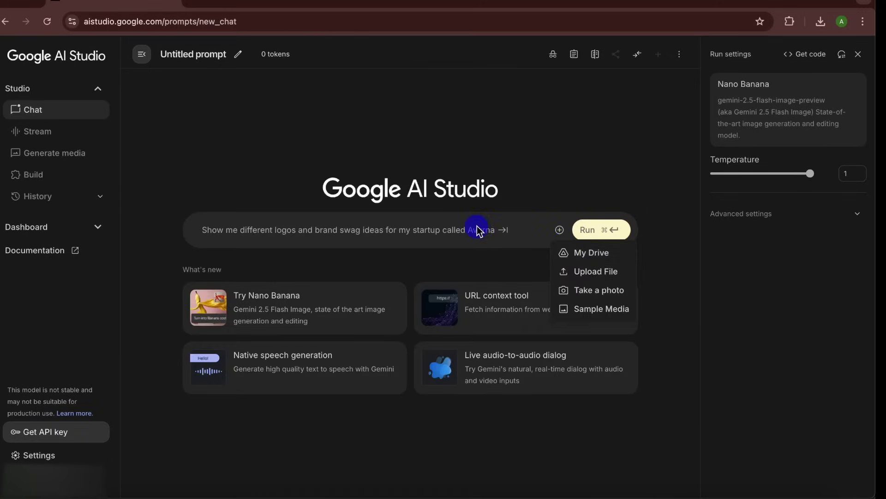
Attach the photo of the man in a pink T-shirt and the plaid shirt image to a new Nano Banana chat
left_click(480, 229)
left_click(560, 231)
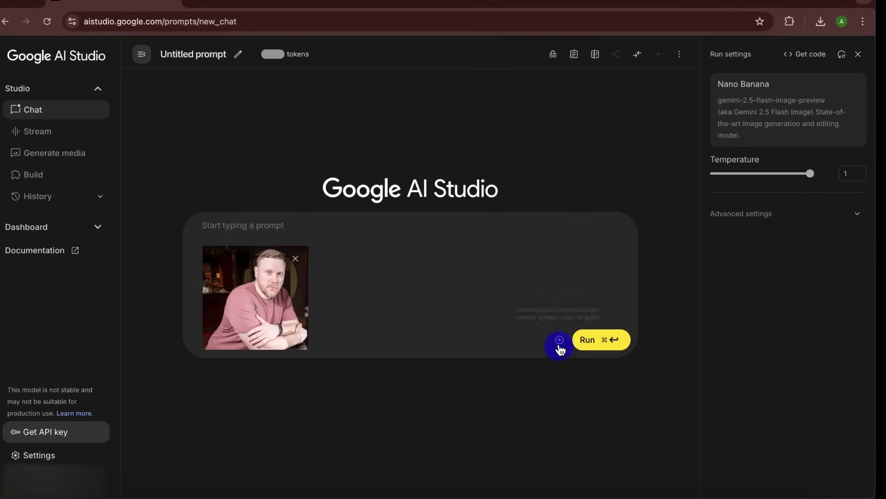
left_click(560, 341)
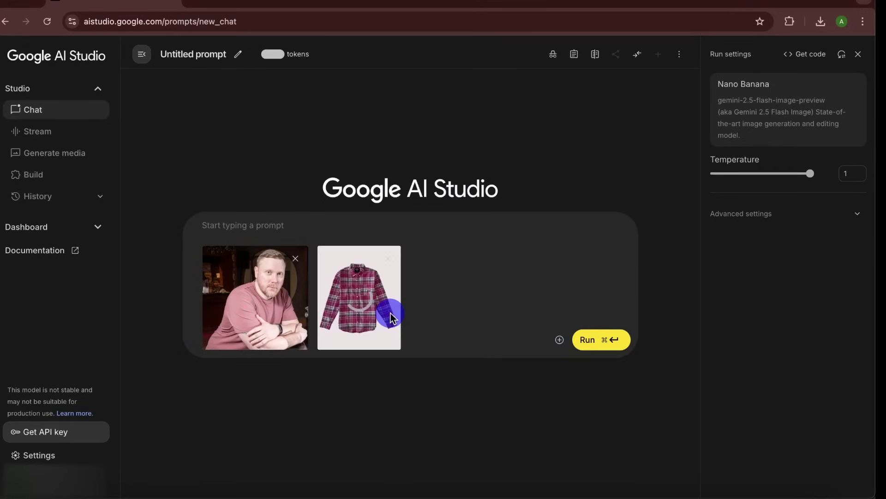
Enter the prompt "Надень на человека эту рубашку" and run it on the two attached images
left_click(417, 224)
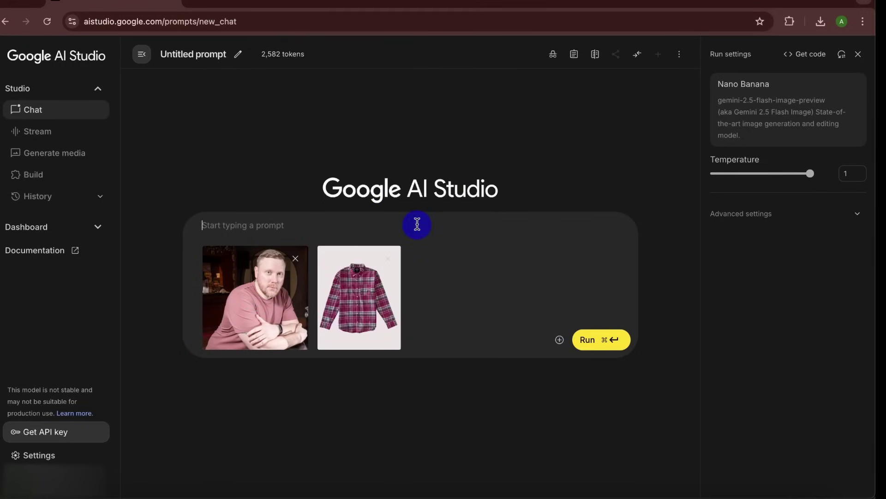
type("Надень на человека эту рубашк")
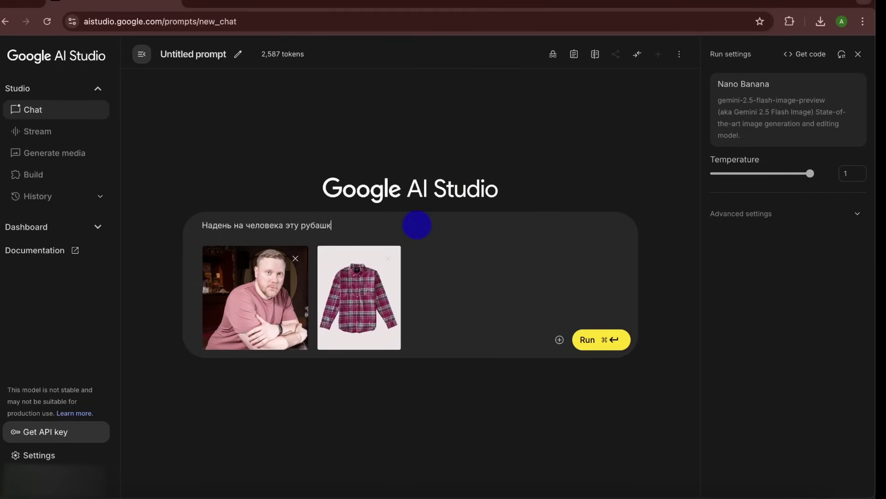
type("у")
left_click(597, 337)
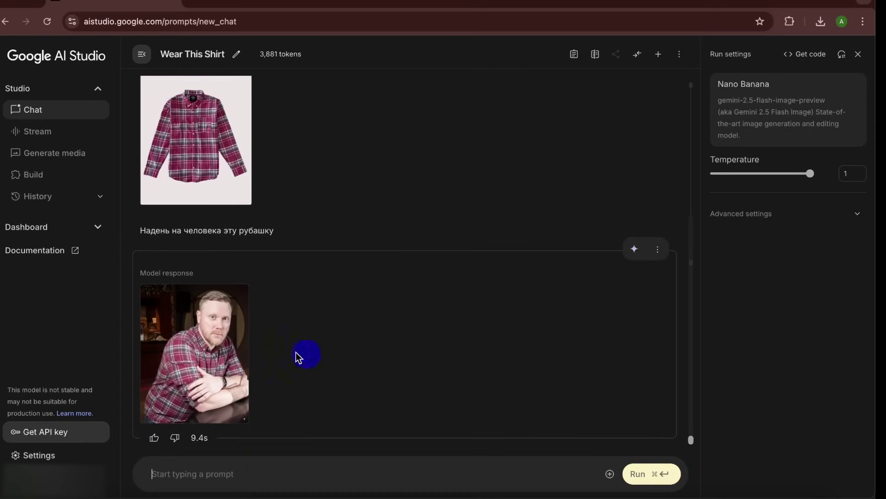
Examine the generated plaid shirt image enlarged from its lower part up to the face, and close it
left_click(207, 349)
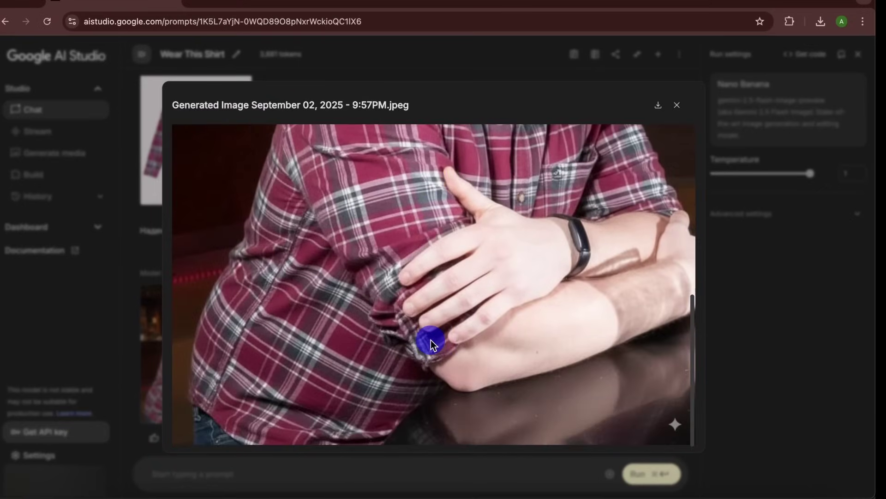
scroll(431, 340, "up", 5)
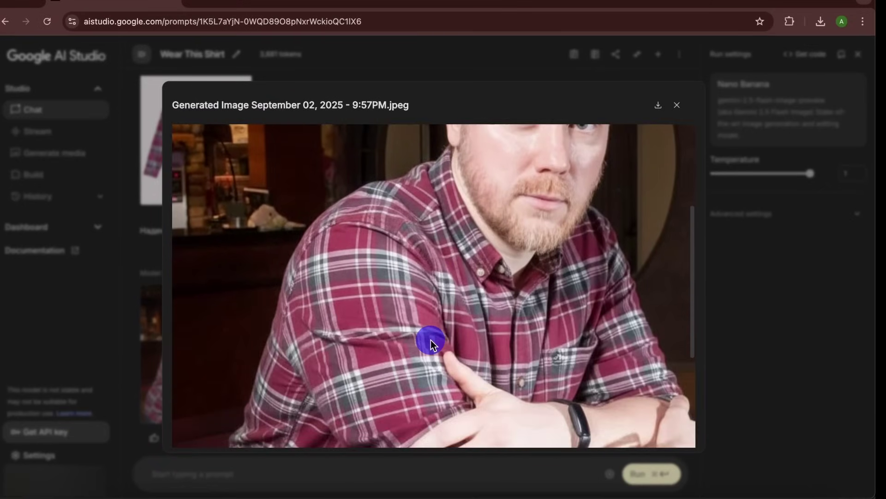
scroll(430, 339, "up", 5)
left_click(676, 105)
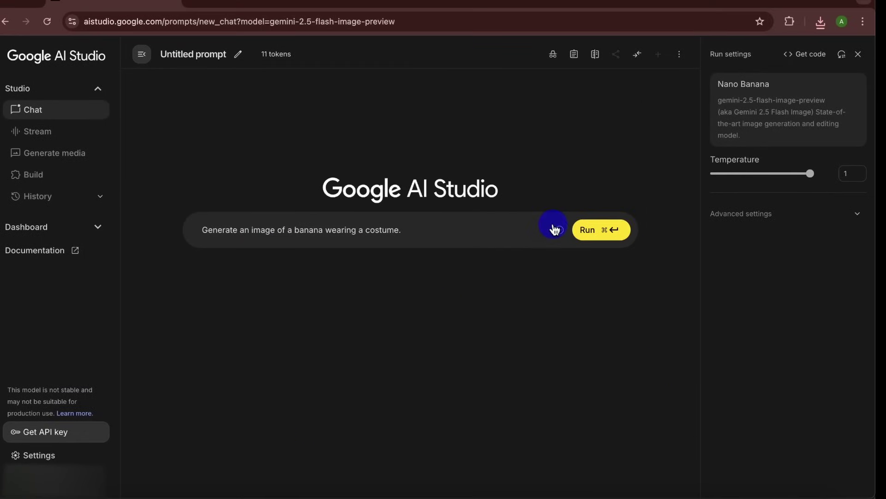
Attach the photo of the woman with a lace umbrella, replace the prompt with "Убери зонт" and run it
left_click(555, 230)
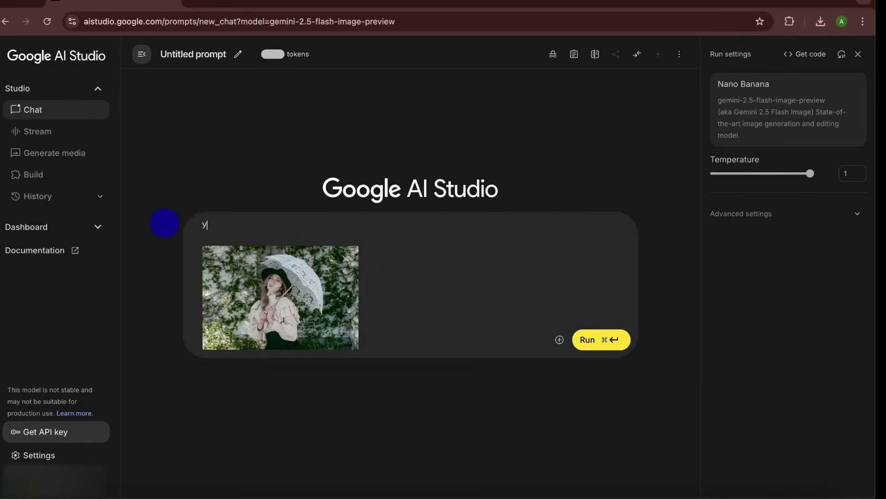
type("бери зонт")
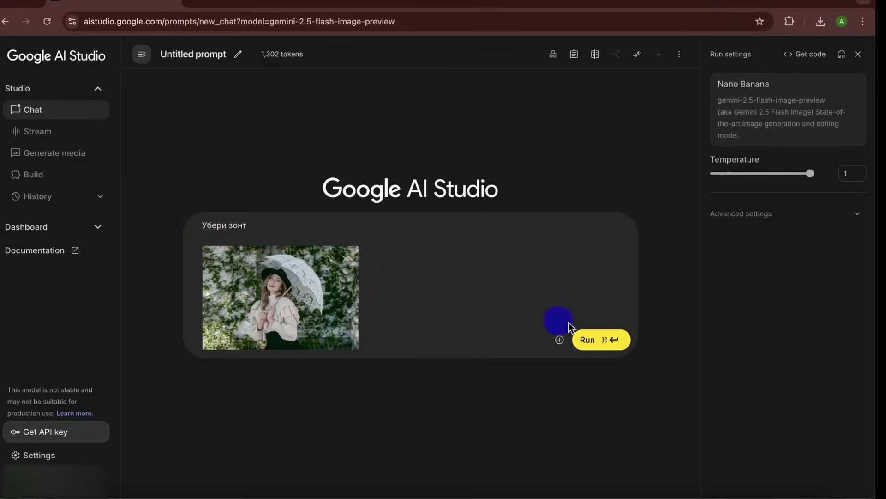
left_click(600, 339)
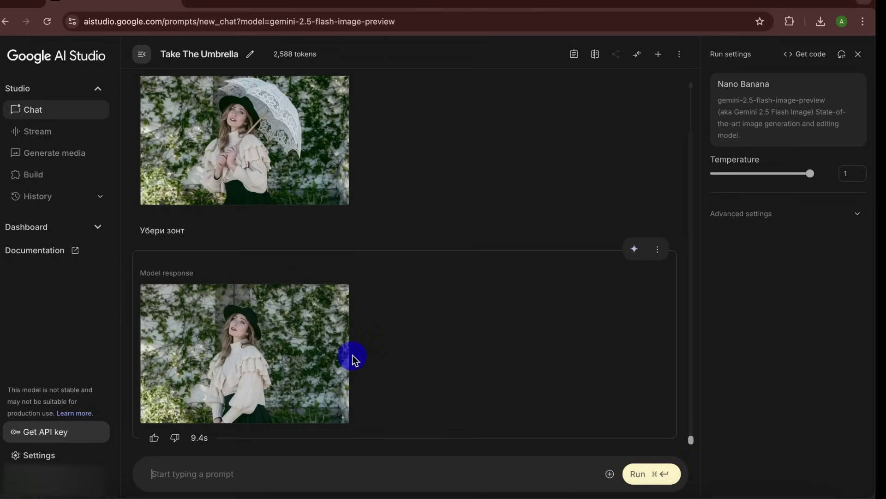
Examine the generated image of the woman without the umbrella enlarged over its full height, and close it
left_click(289, 359)
scroll(298, 363, "down", 3)
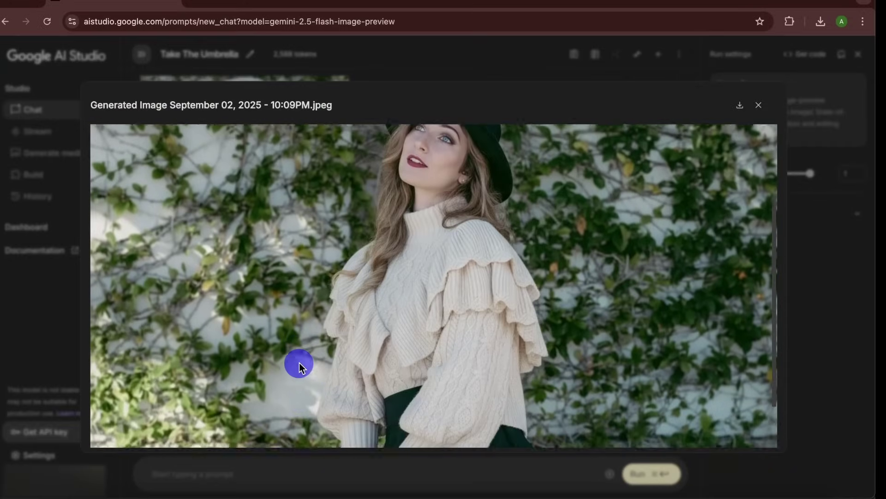
scroll(300, 365, "up", 4)
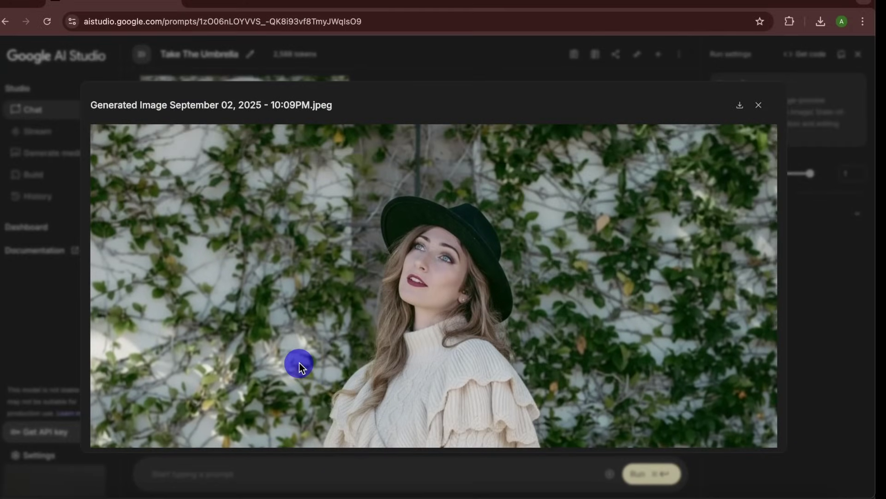
scroll(299, 361, "down", 3)
scroll(299, 362, "up", 4)
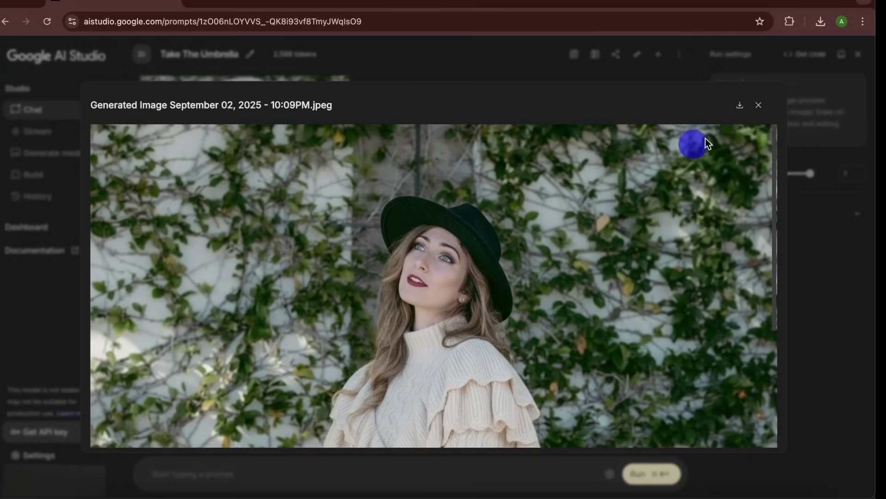
left_click(759, 104)
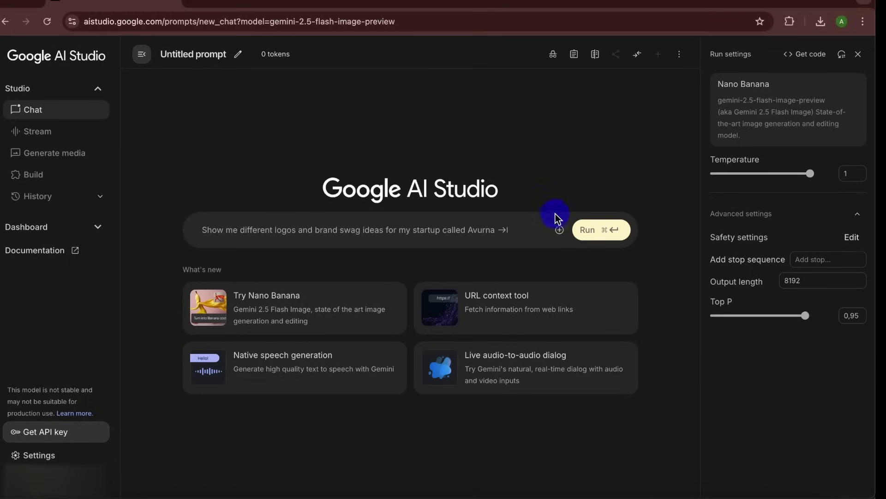
Attach the misty bicycle photo, run "Добавь на фото собаку, бегущую рядом с хозяином, сохрани атмосферу и стиль фото", and view the result enlarged
left_click(560, 229)
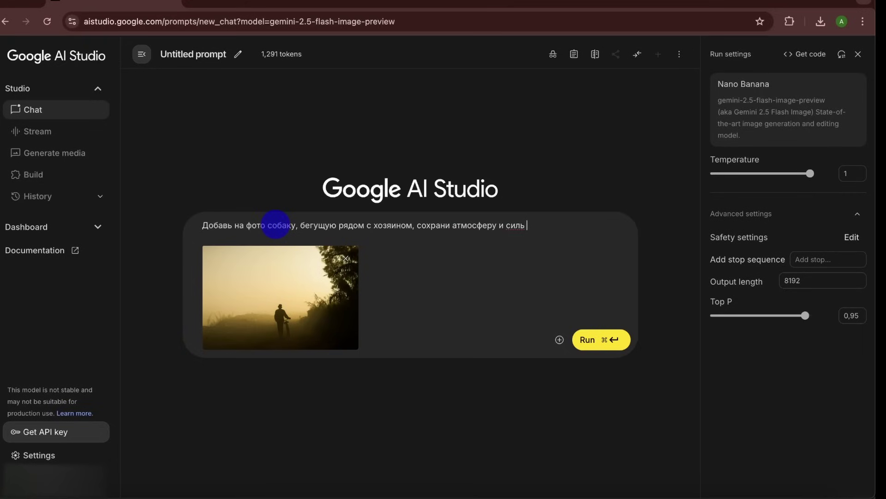
left_click(510, 227)
type("т")
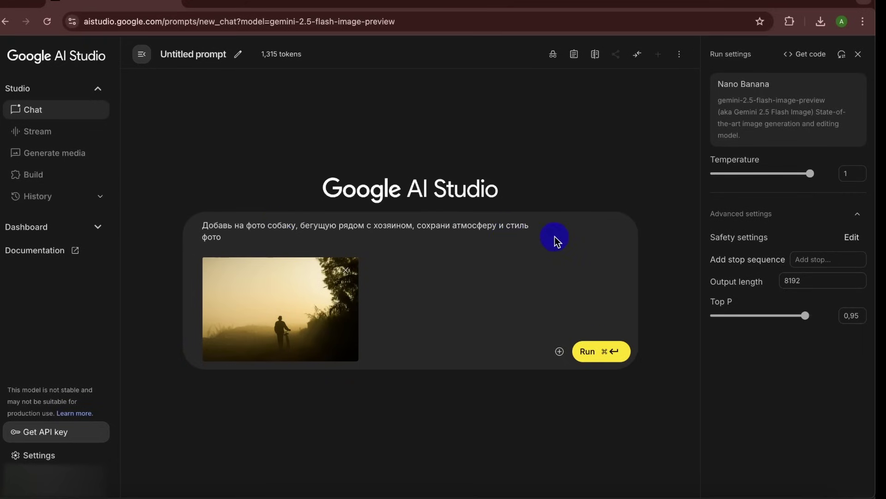
left_click(617, 352)
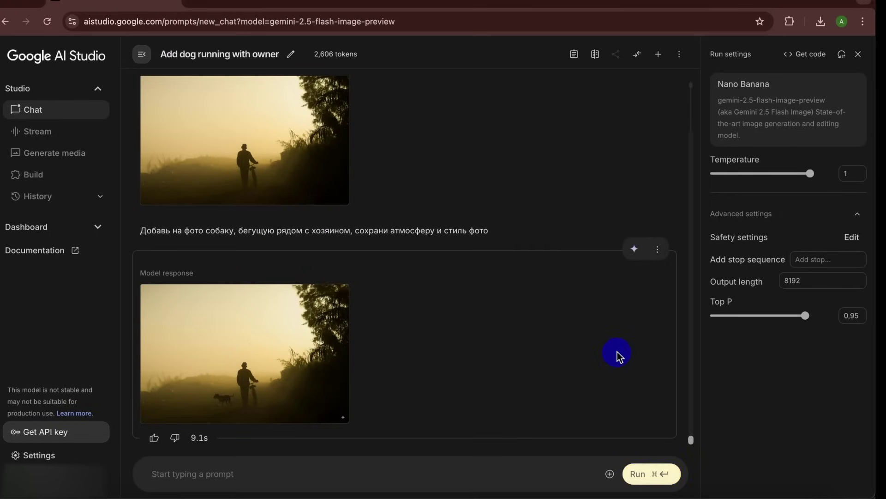
left_click(273, 367)
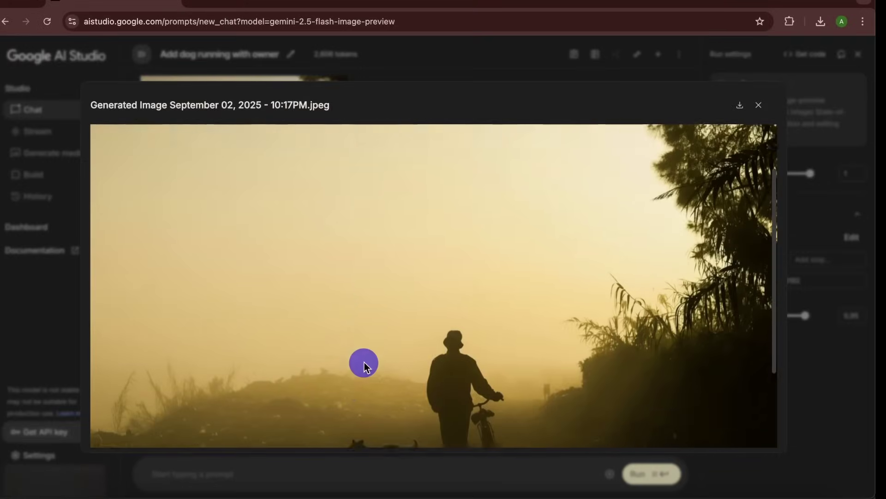
scroll(365, 364, "down", 3)
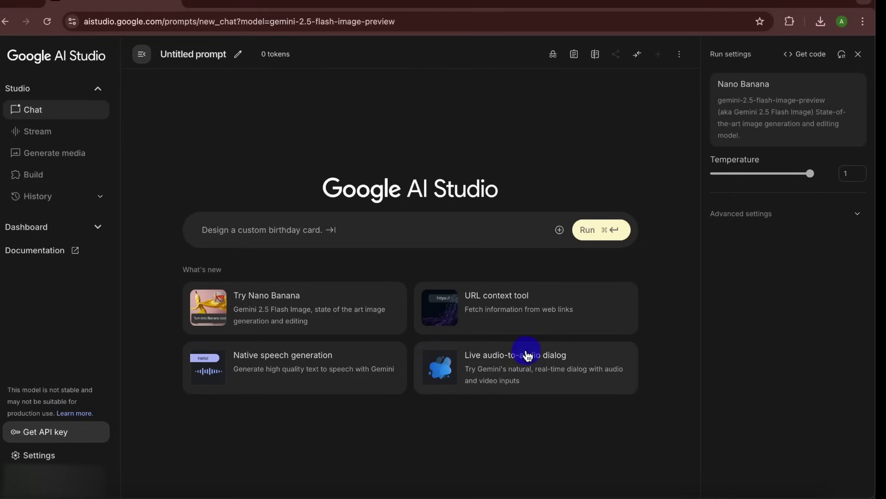
Attach the black-and-white drawing of a house with two children and run the prompt "Раскрась картинку"
left_click(560, 230)
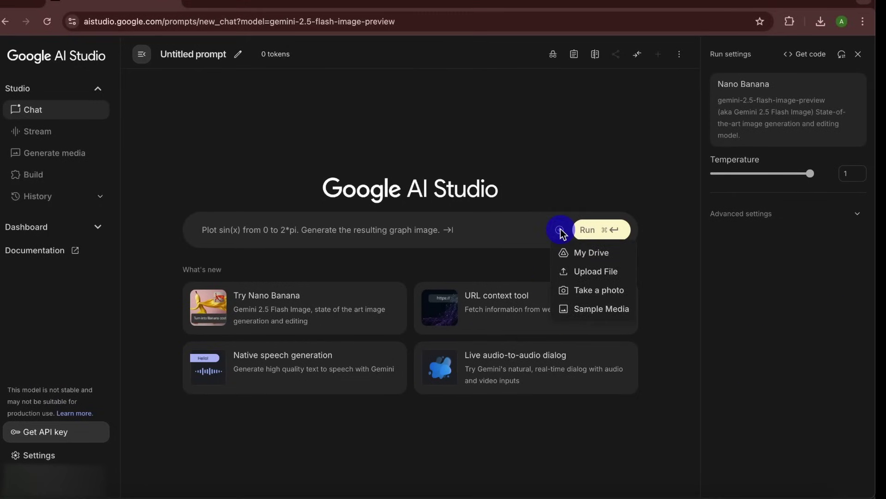
left_click(580, 270)
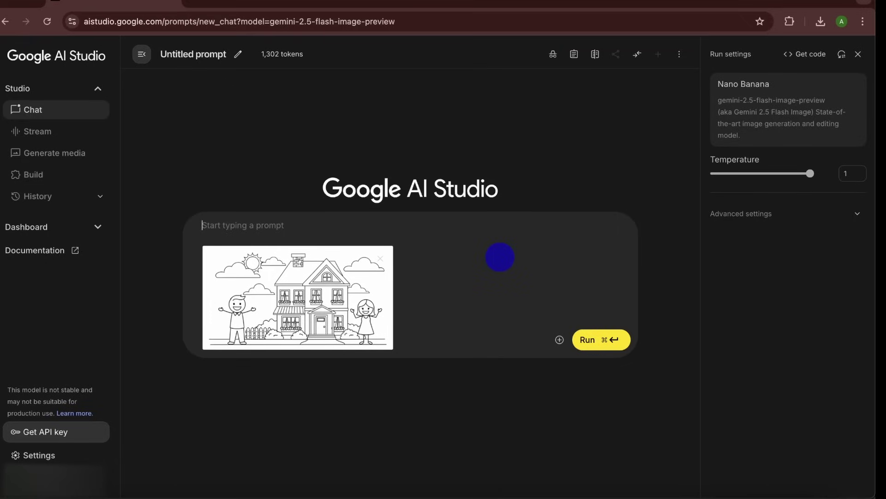
type("Pa")
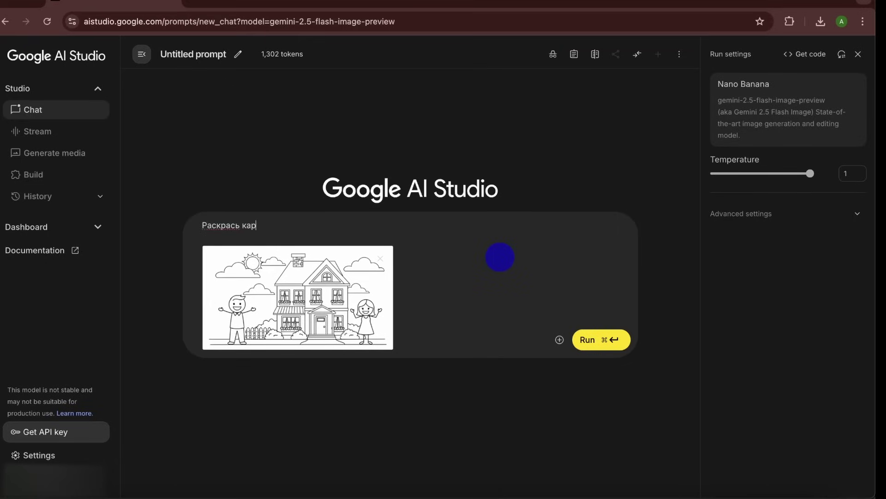
type("скрась картинку")
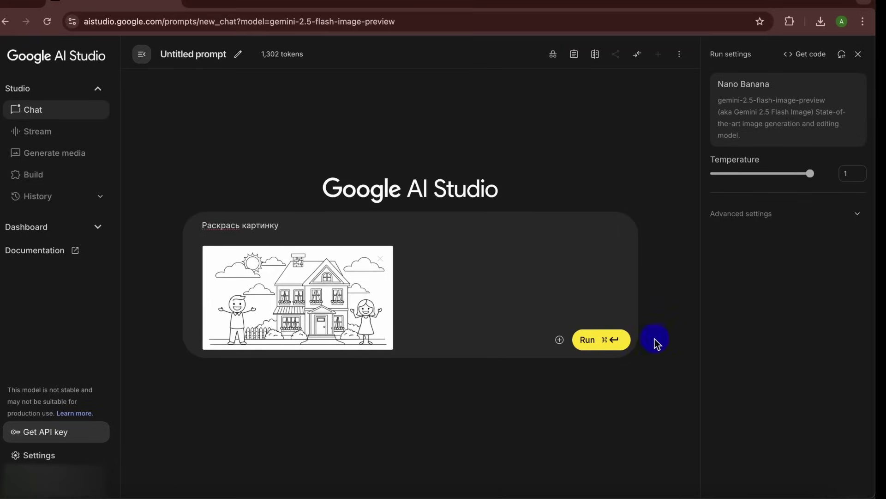
left_click(617, 340)
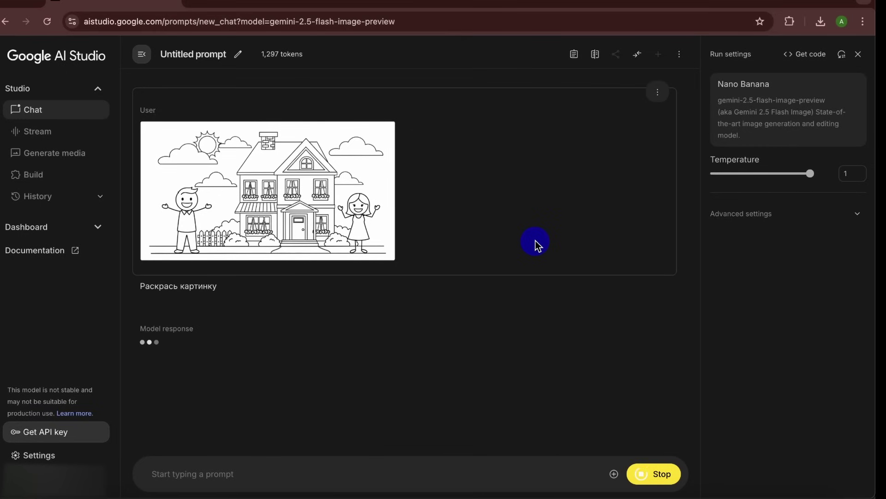
Run the follow-up prompt "Сделай ее трехмерной" on the coloured house picture, view the result enlarged and close it
type("Сделай е")
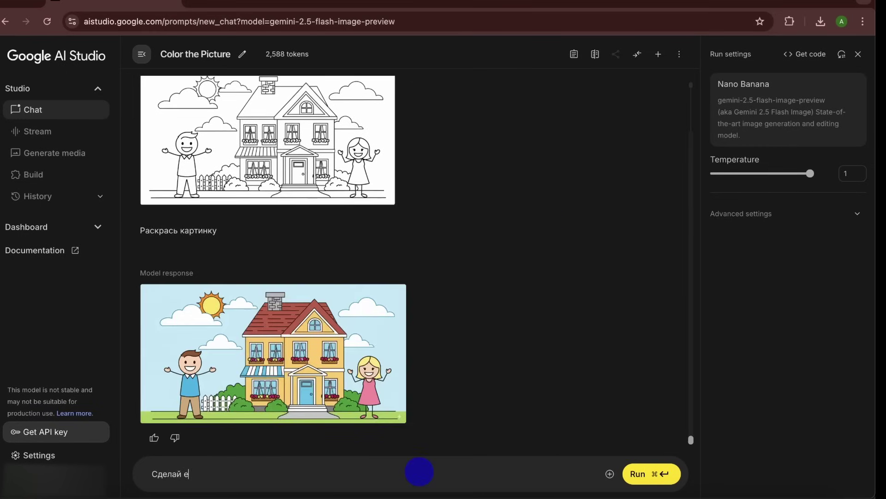
type("е трехмерной")
left_click(654, 482)
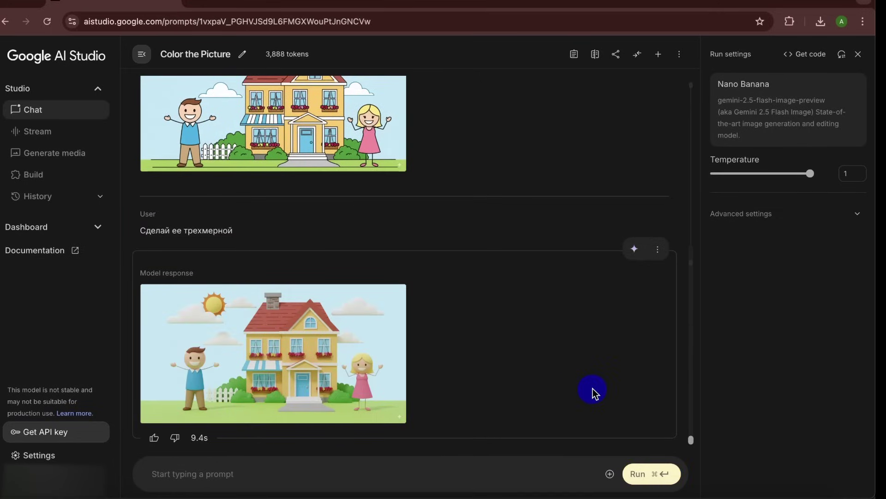
left_click(339, 368)
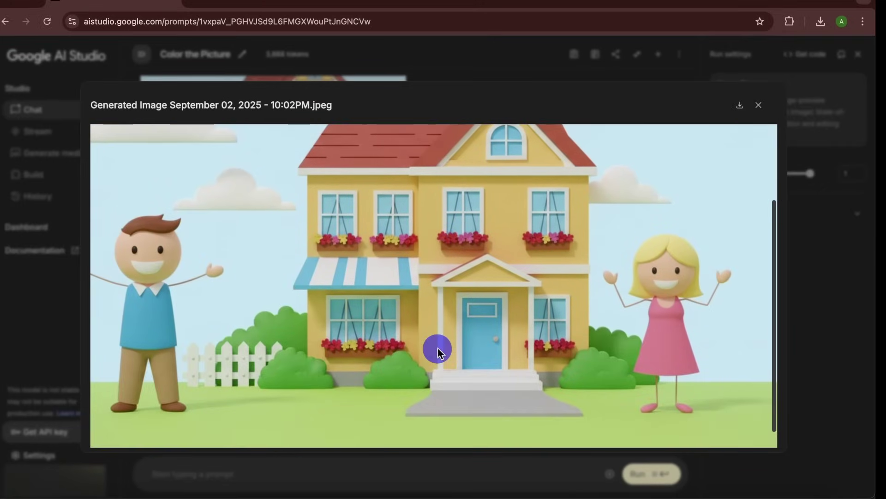
scroll(437, 353, "up", 2)
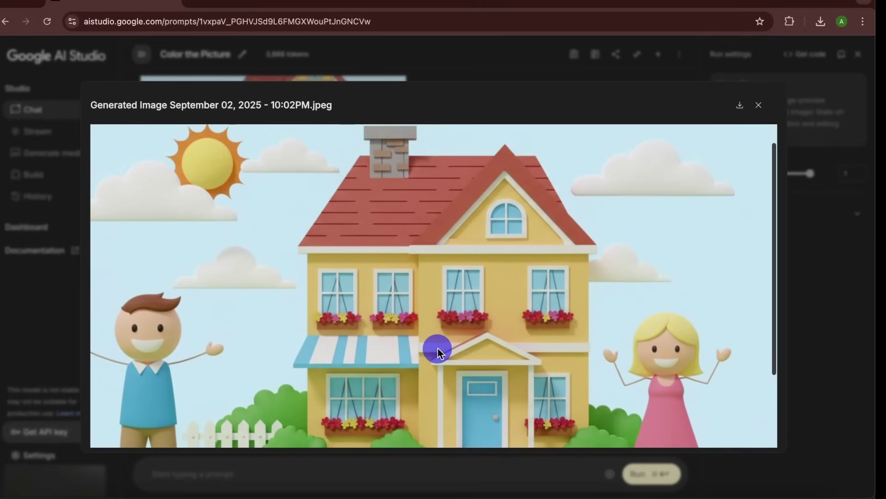
left_click(761, 106)
Run the follow-up prompt "измени ракурс. Взгляни на картинку справа" on the three-dimensional house picture
left_click(366, 476)
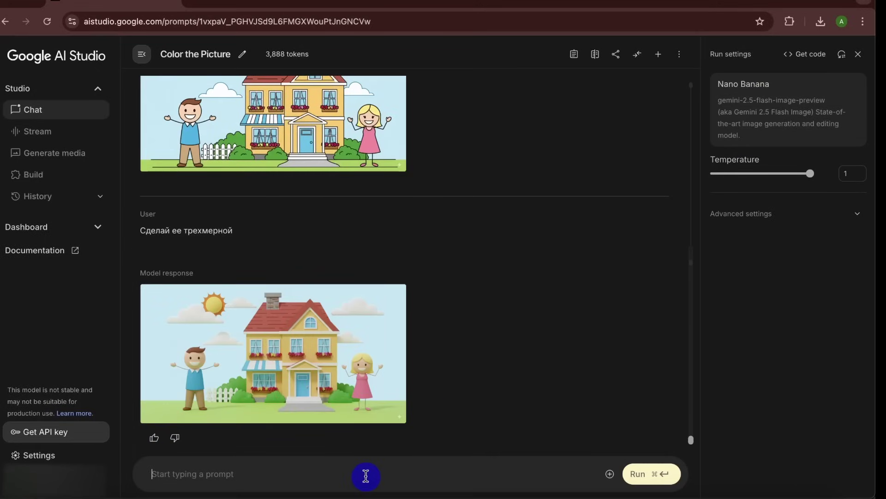
type("измени ракурс. Взгляни на картинку справа")
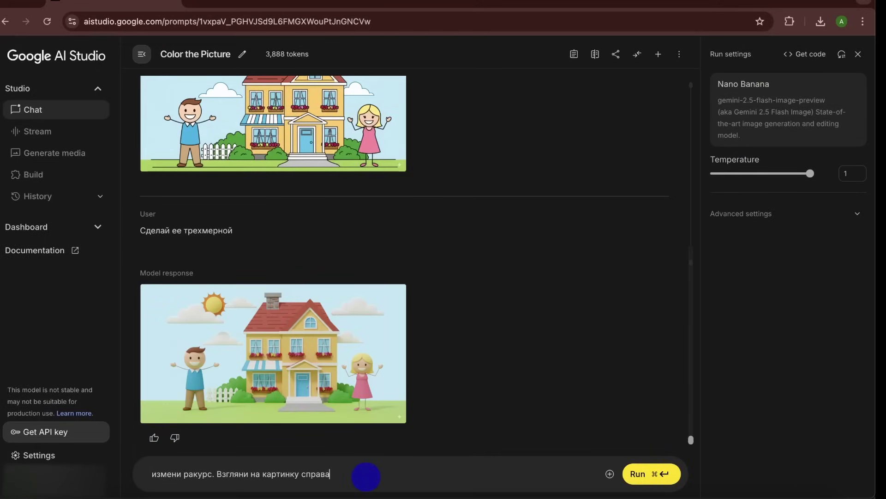
left_click(664, 475)
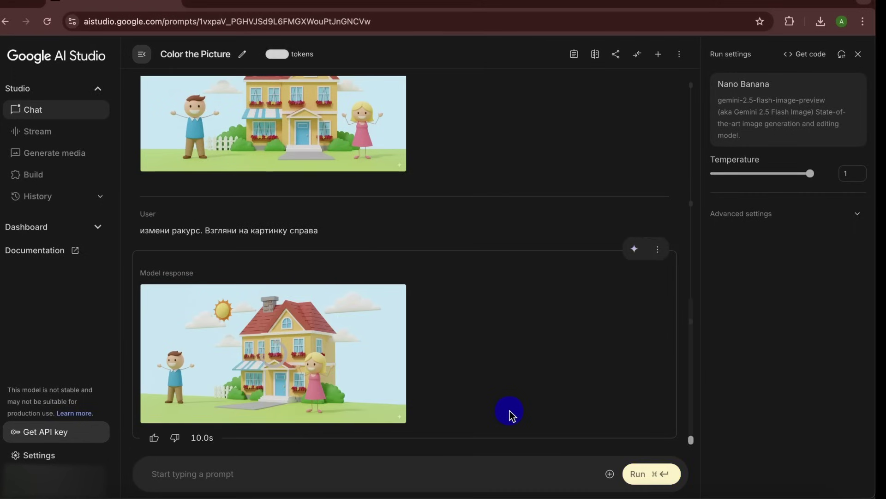
Examine the house image generated from the new angle enlarged over its full width and height, and close it
left_click(381, 385)
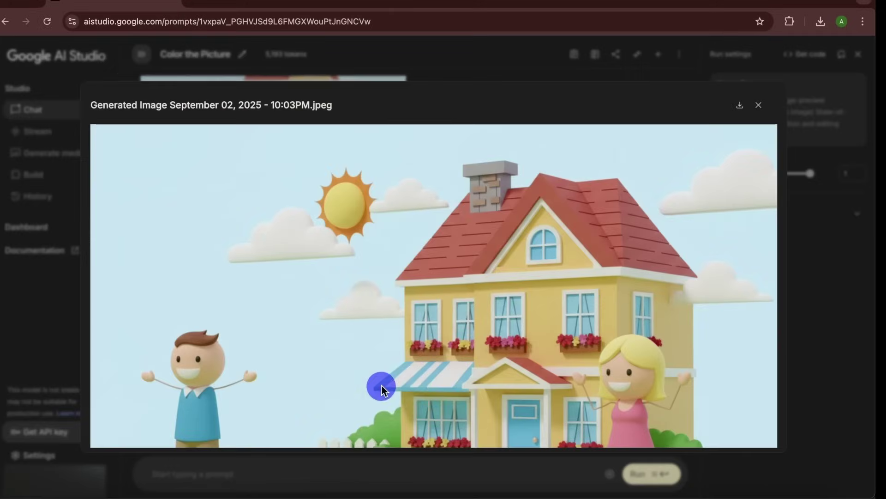
scroll(434, 392, "down", 3)
scroll(434, 392, "up", 3)
scroll(434, 393, "right", 3)
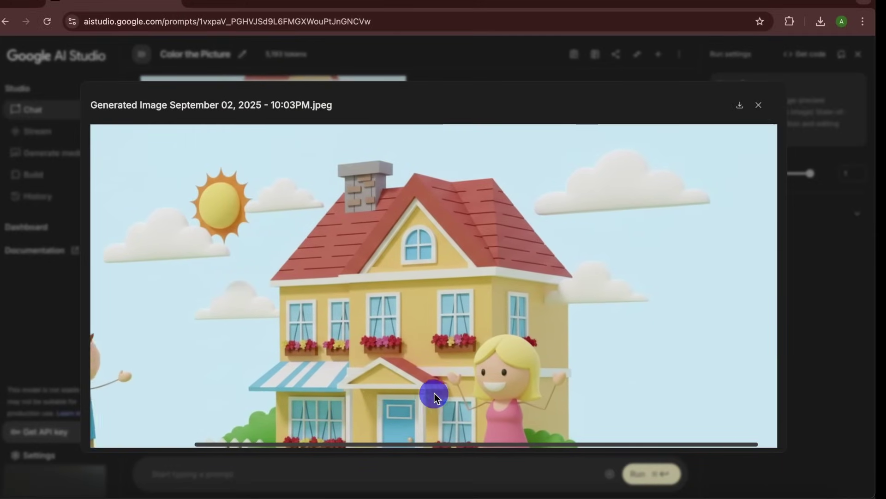
scroll(434, 393, "down", 3)
scroll(434, 392, "left", 4)
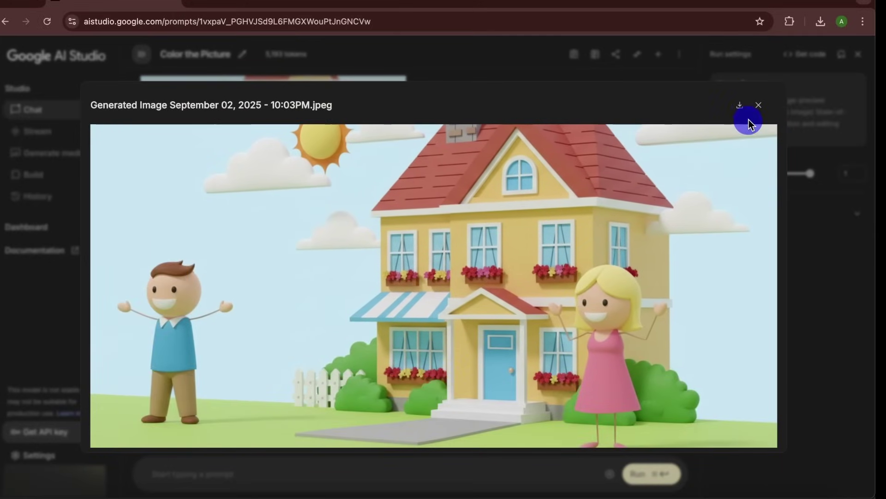
left_click(758, 105)
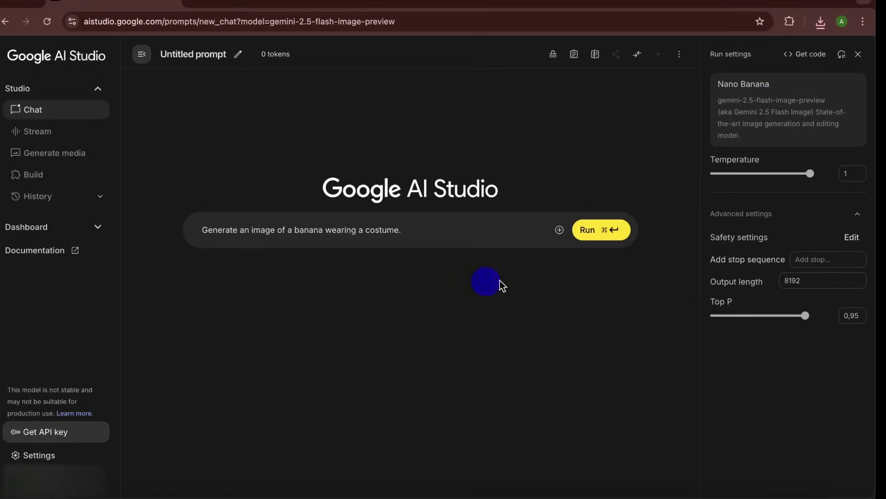
Attach the stick-figure sketch of two fighters to the new prompt and set the temperature to 0,5
left_click(560, 229)
left_click(588, 273)
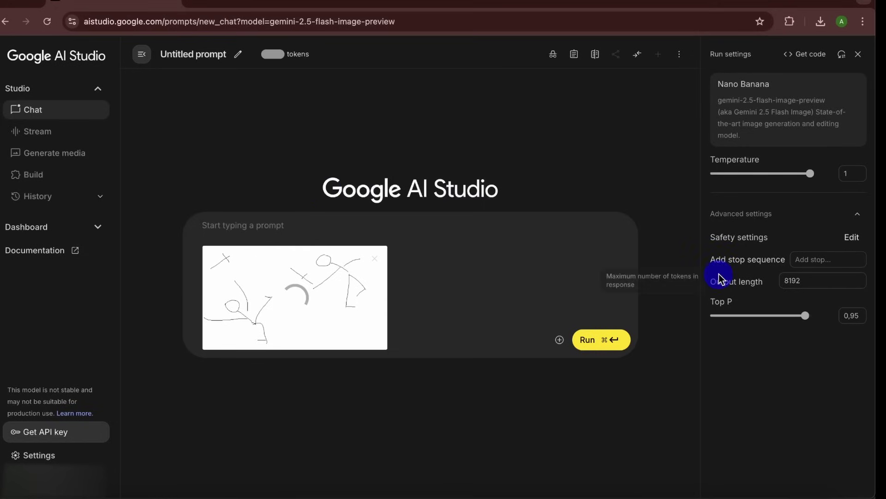
left_click_drag(810, 174, 761, 186)
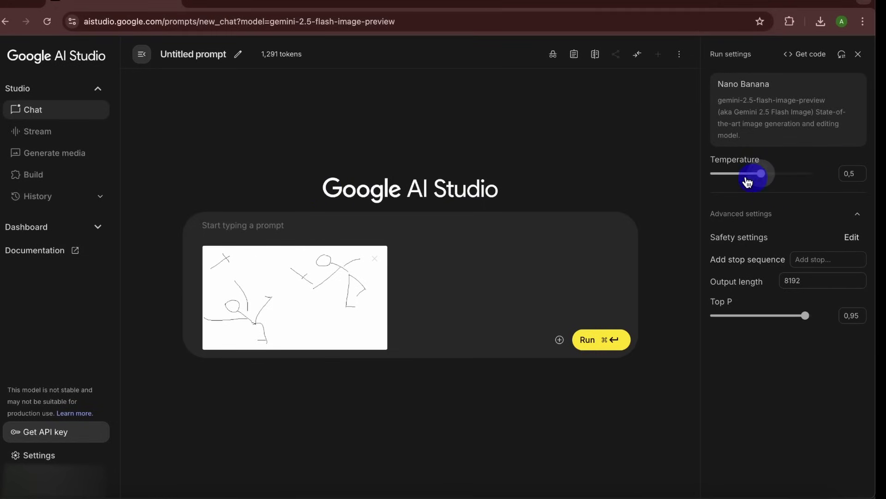
Run the prompt "Супермен дерется с человеком-пауком на мечах" on the attached sketch
left_click(354, 223)
type("Супер")
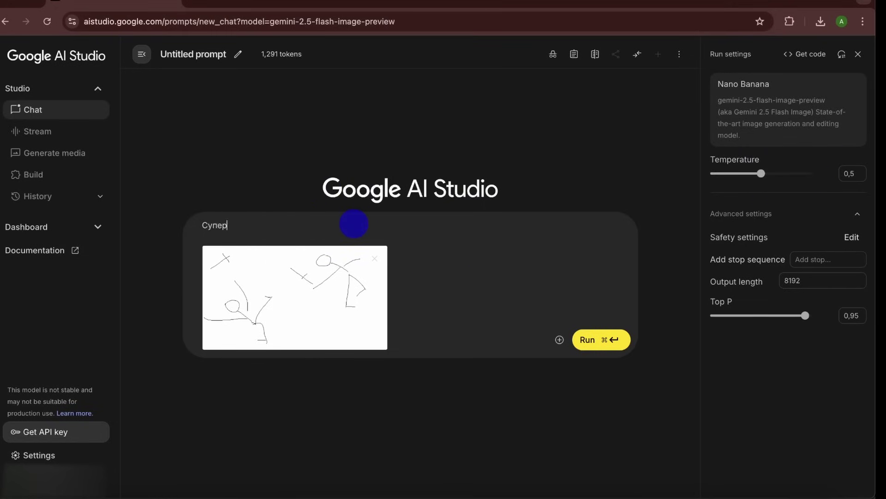
type("мен деретоя с человеком-пауком на мечах")
left_click(613, 339)
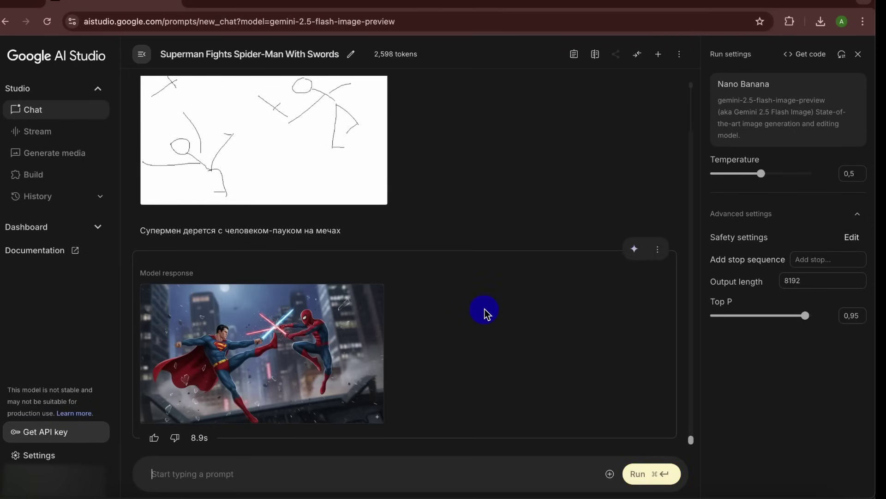
Examine the generated Superman and Spider-Man fight image enlarged, and close it
left_click(320, 367)
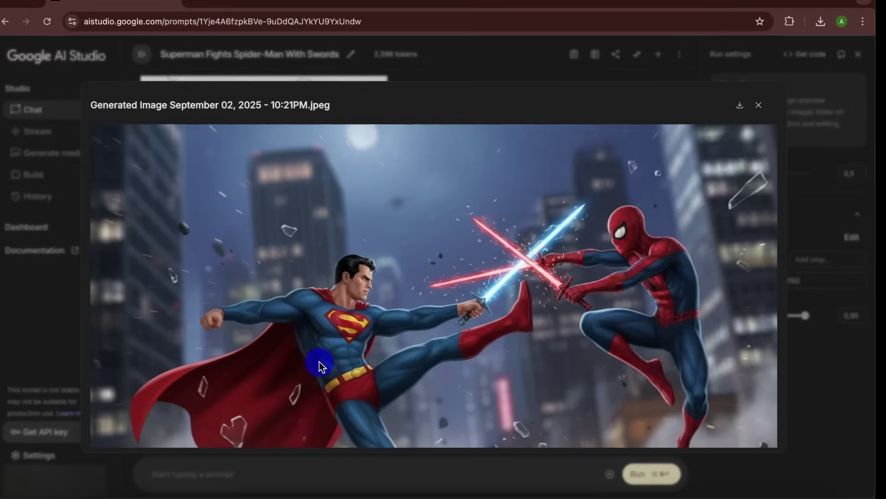
scroll(356, 366, "down", 3)
scroll(364, 367, "up", 3)
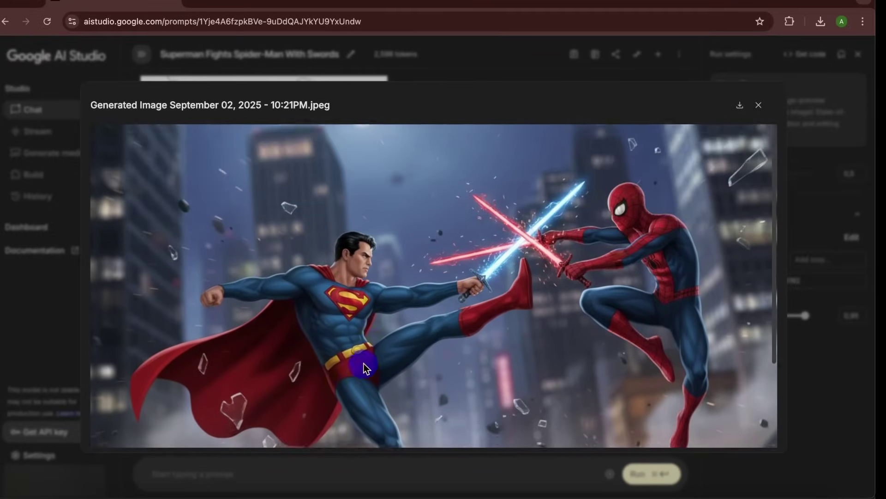
left_click(761, 108)
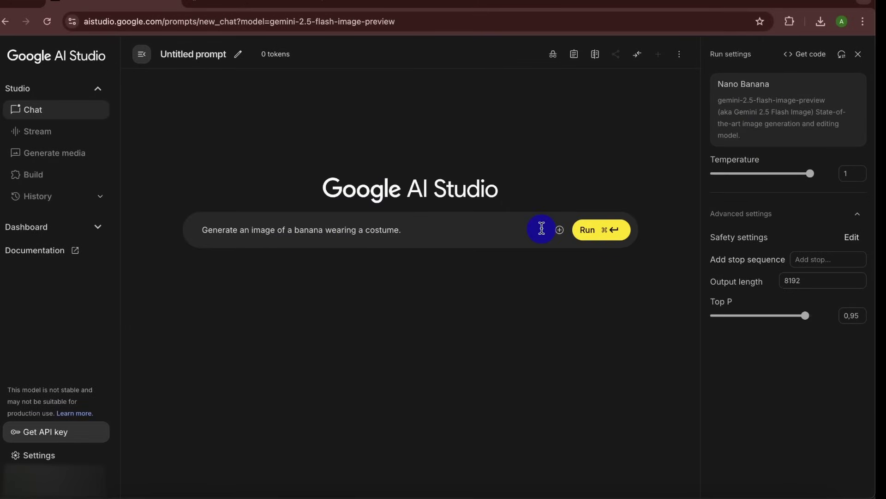
Attach the map screenshot with the drawn arrow, replace the prompt with "Нарисуй башню с этого ракурса" and run it
left_click(559, 230)
left_click(581, 277)
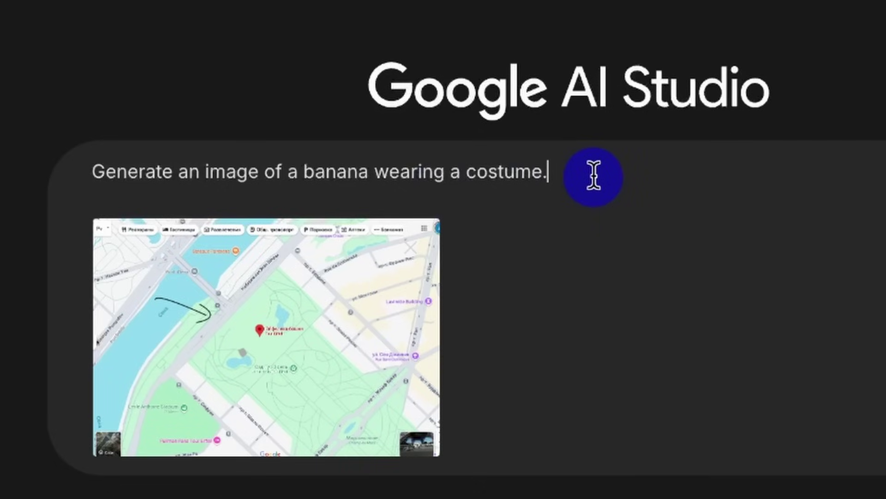
left_click_drag(593, 176, 154, 228)
type("Нарисуй башню с этого ракурса")
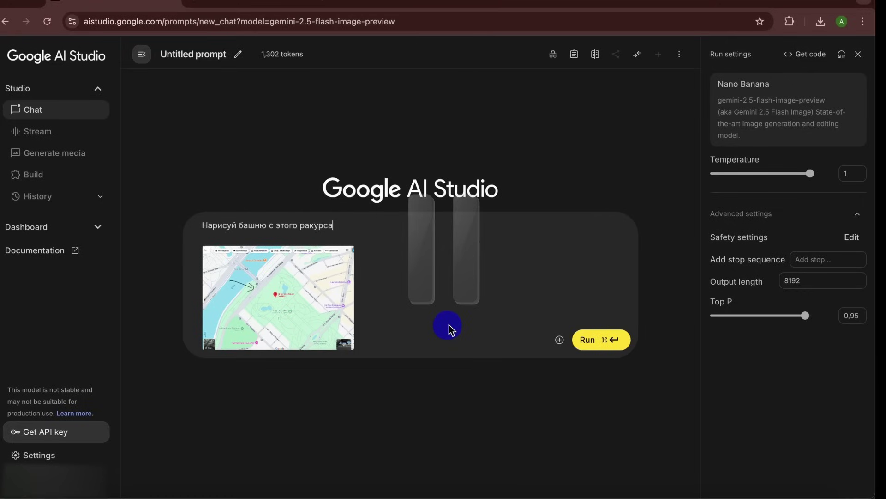
left_click(610, 341)
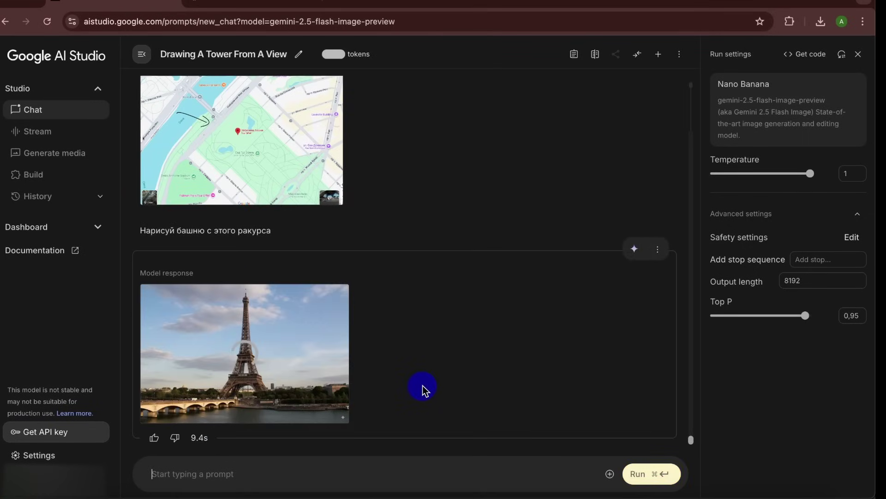
Examine the generated Eiffel Tower image enlarged from its spire down to its base
left_click(295, 371)
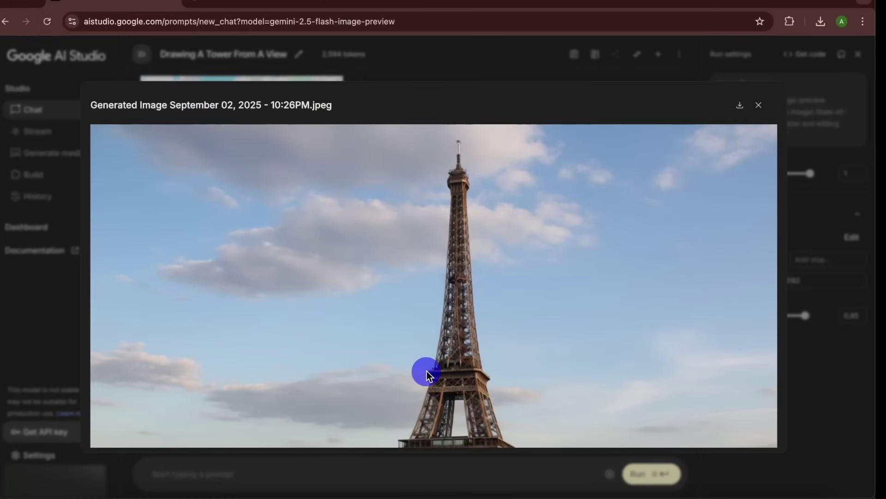
scroll(427, 371, "down", 3)
scroll(427, 373, "up", 5)
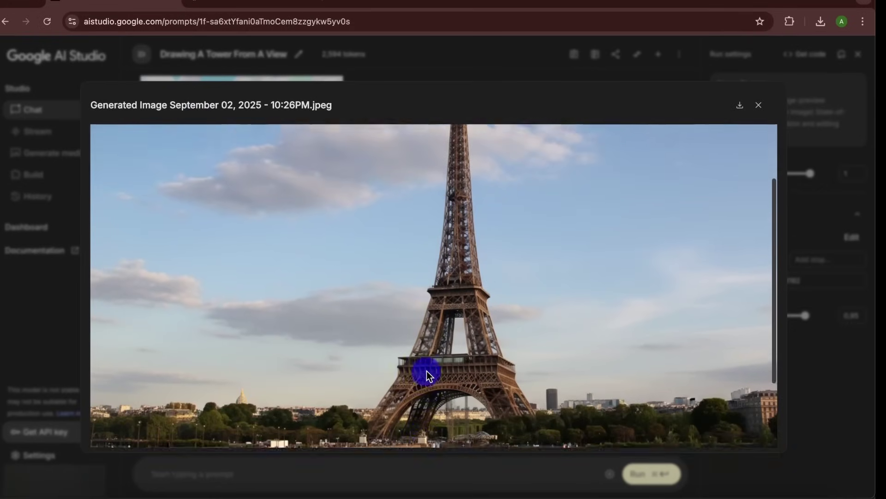
scroll(426, 370, "down", 5)
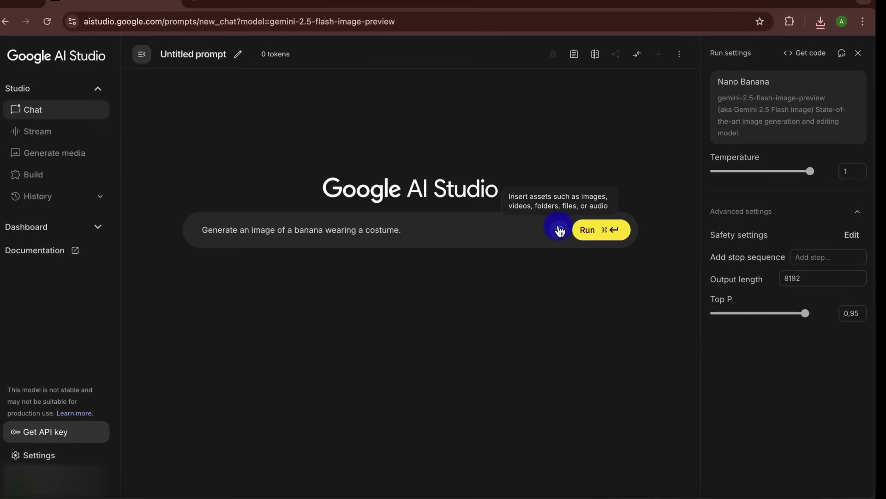
Attach the puppies, bag, blue car, headphones and man photos, and run "Совмести это все гармонично на одной фотографии" in place of the default prompt
left_click(560, 229)
left_click(585, 273)
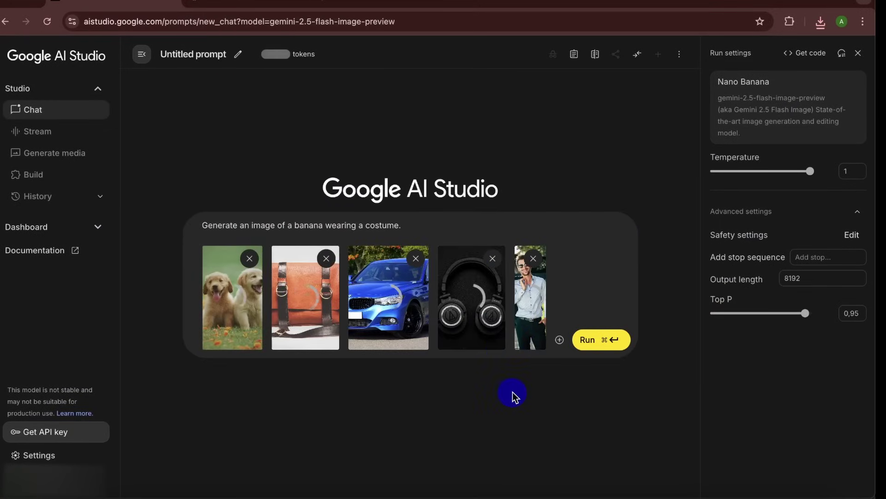
left_click_drag(416, 229, 198, 229)
type("d")
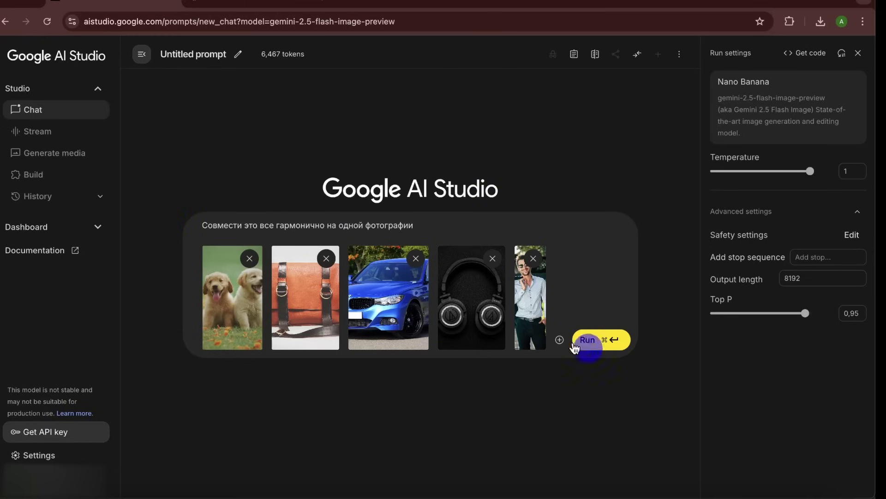
left_click(602, 340)
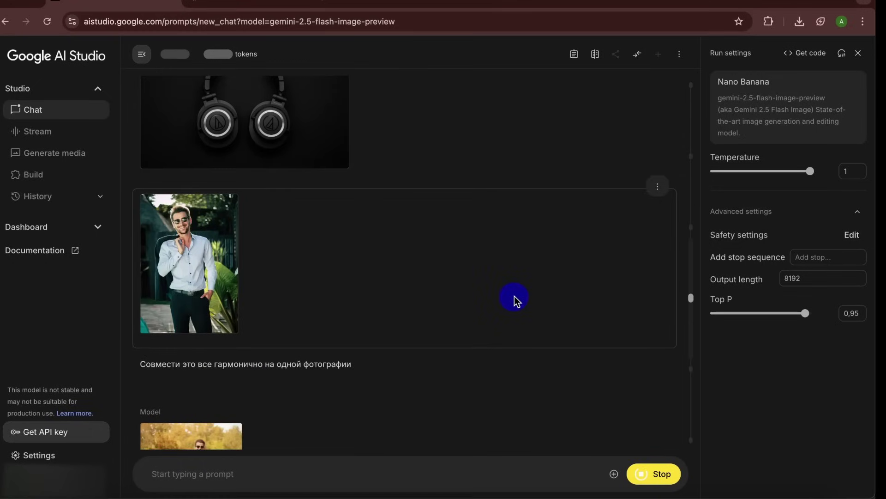
Examine the combined photo enlarged over its full height, checking the man, car, bag, puppies and headphones
scroll(456, 330, "down", 3)
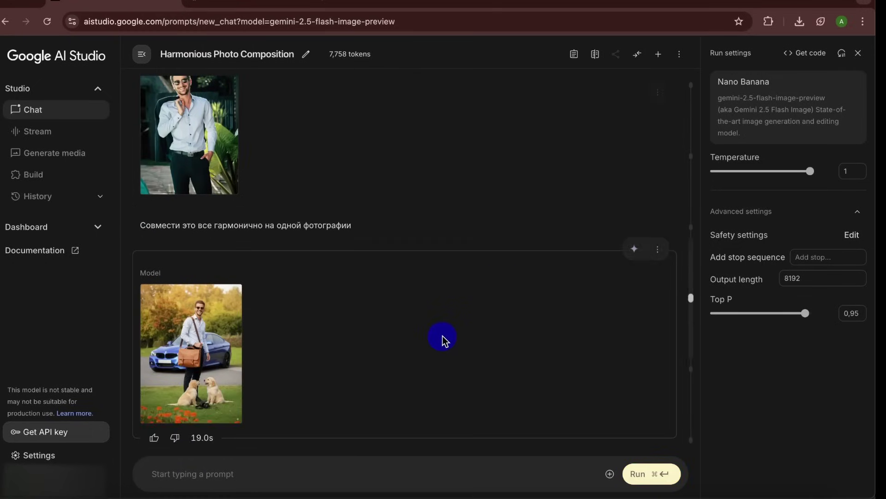
left_click(218, 341)
scroll(431, 314, "down", 5)
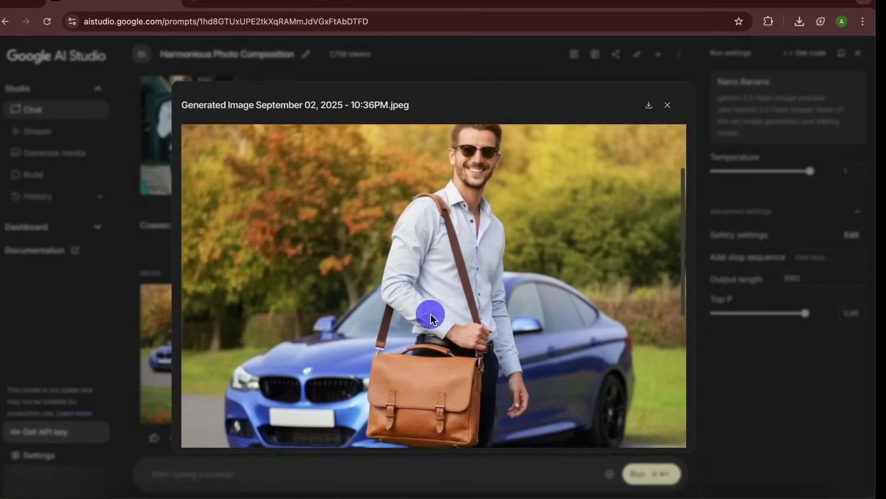
scroll(431, 314, "up", 3)
scroll(430, 314, "down", 5)
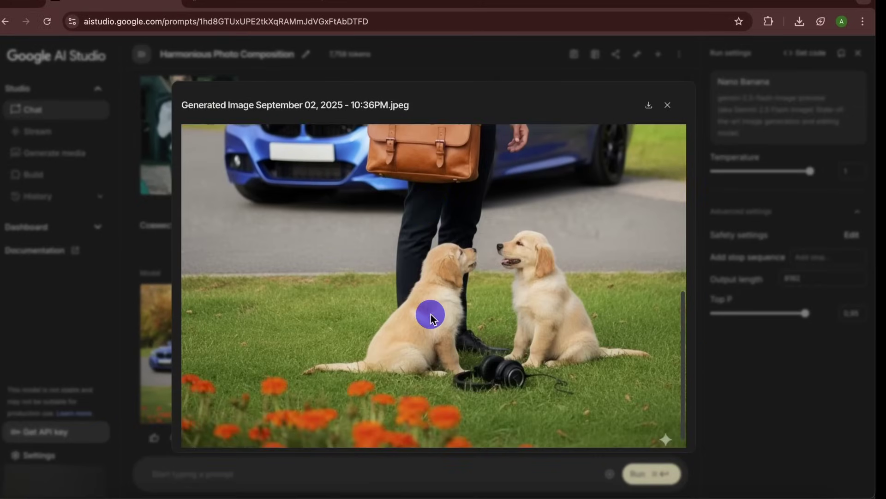
scroll(522, 376, "up", 5)
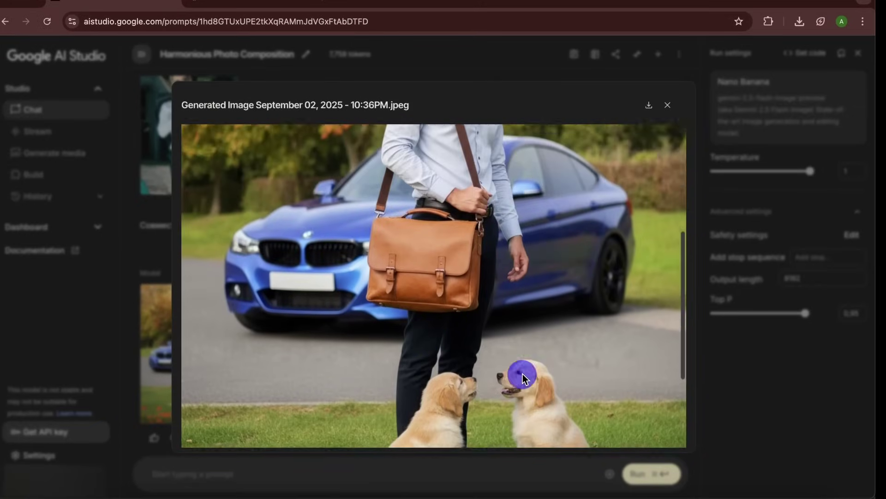
scroll(523, 374, "down", 6)
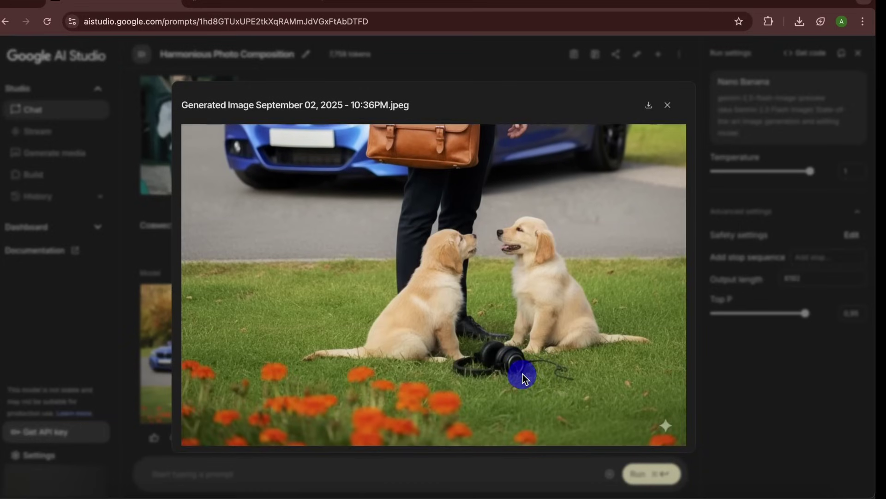
scroll(521, 372, "up", 6)
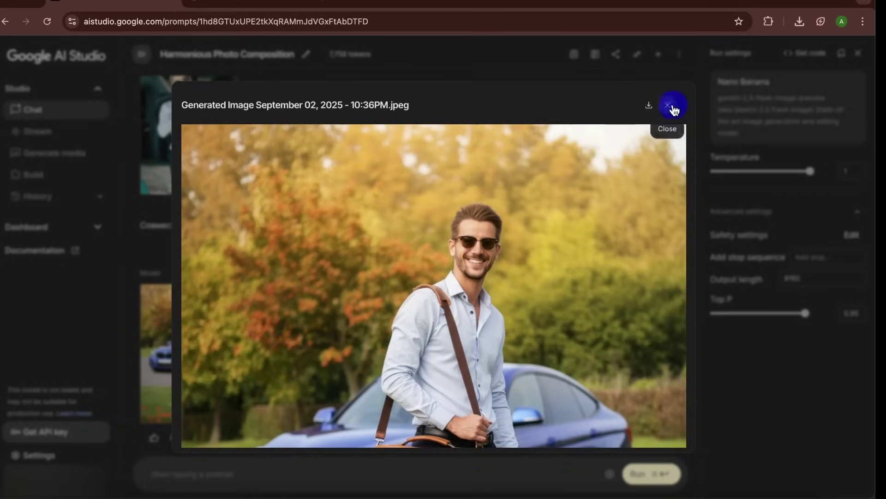